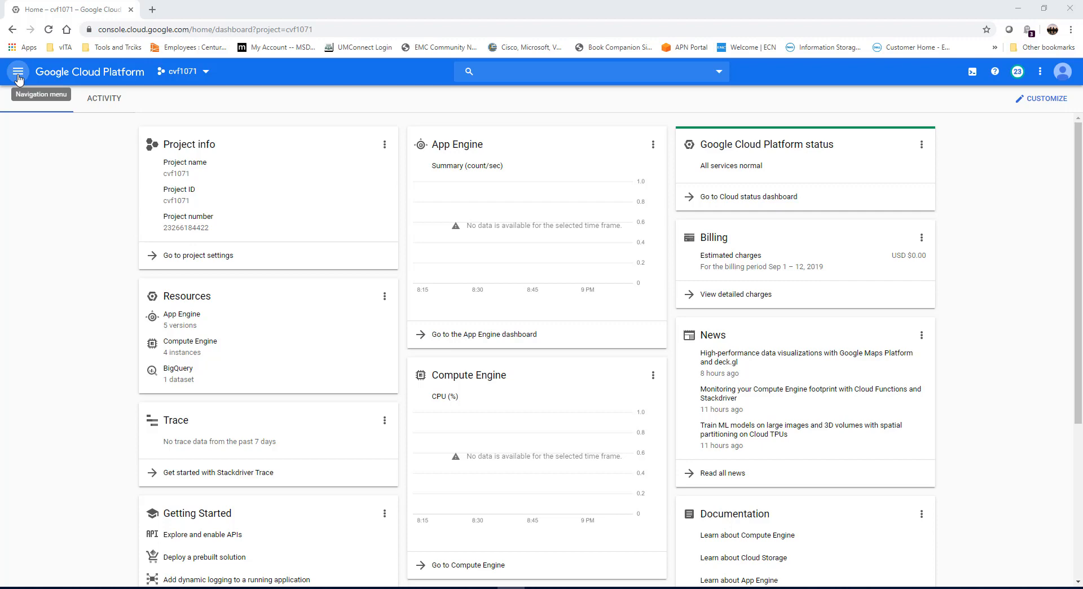
Open the form for creating a new VM instance in Compute Engine.
left_click(18, 71)
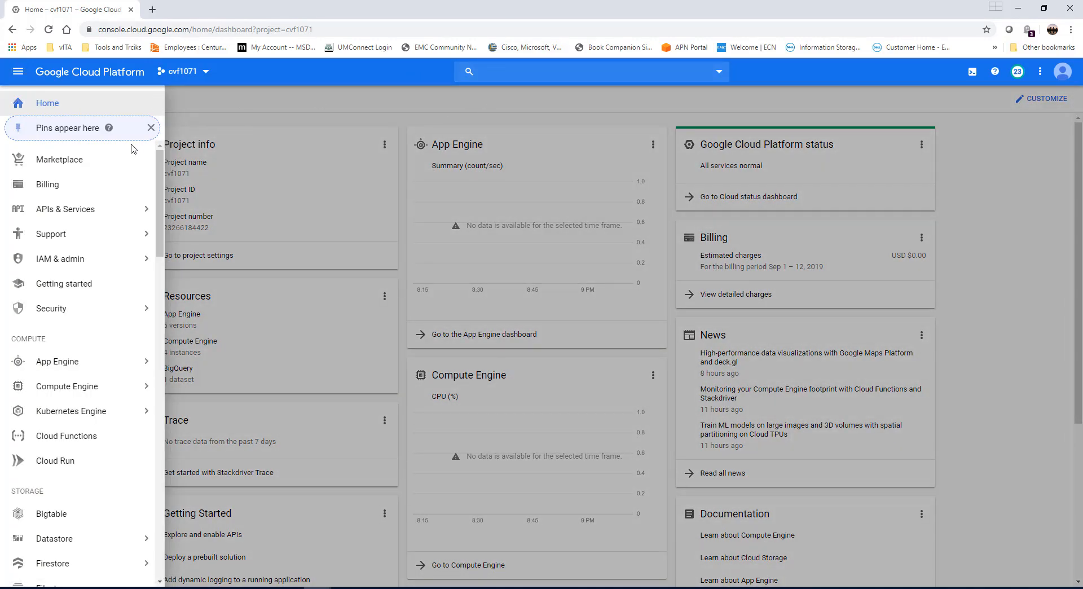
mouse_move(86, 390)
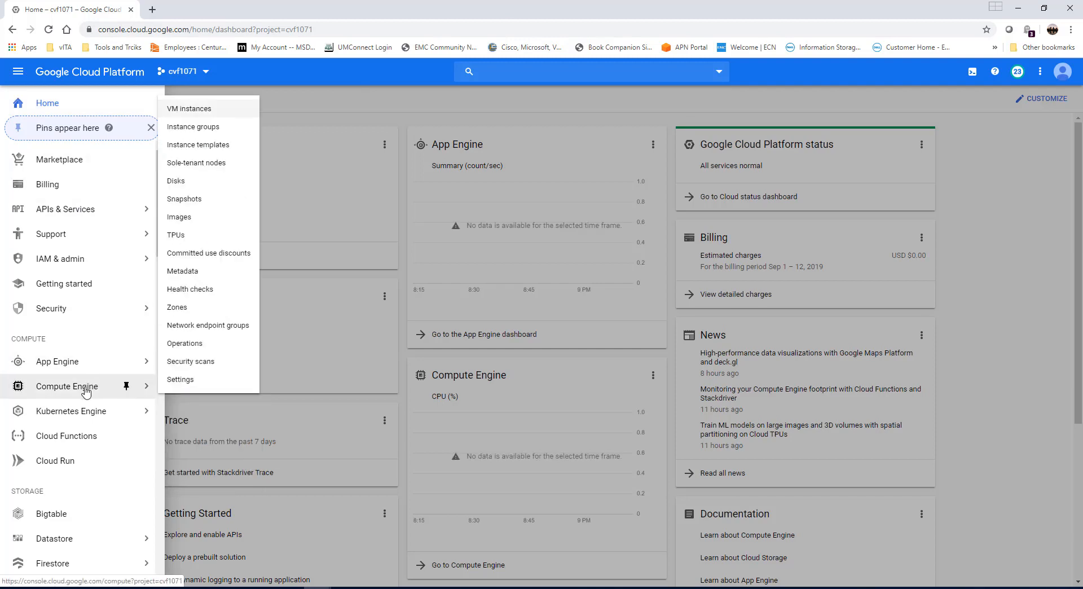
left_click(206, 109)
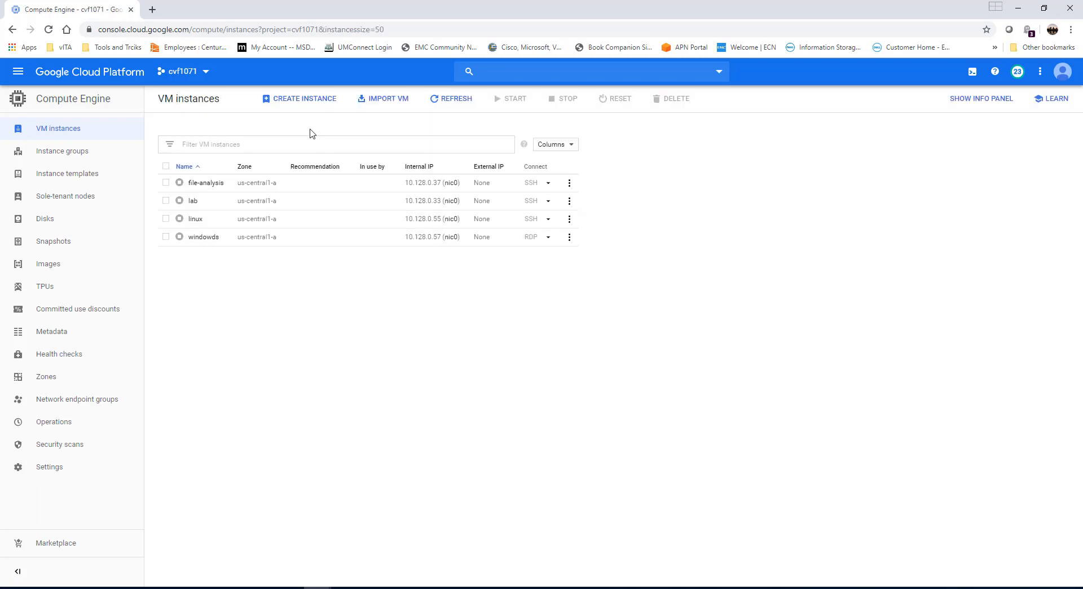
left_click(320, 105)
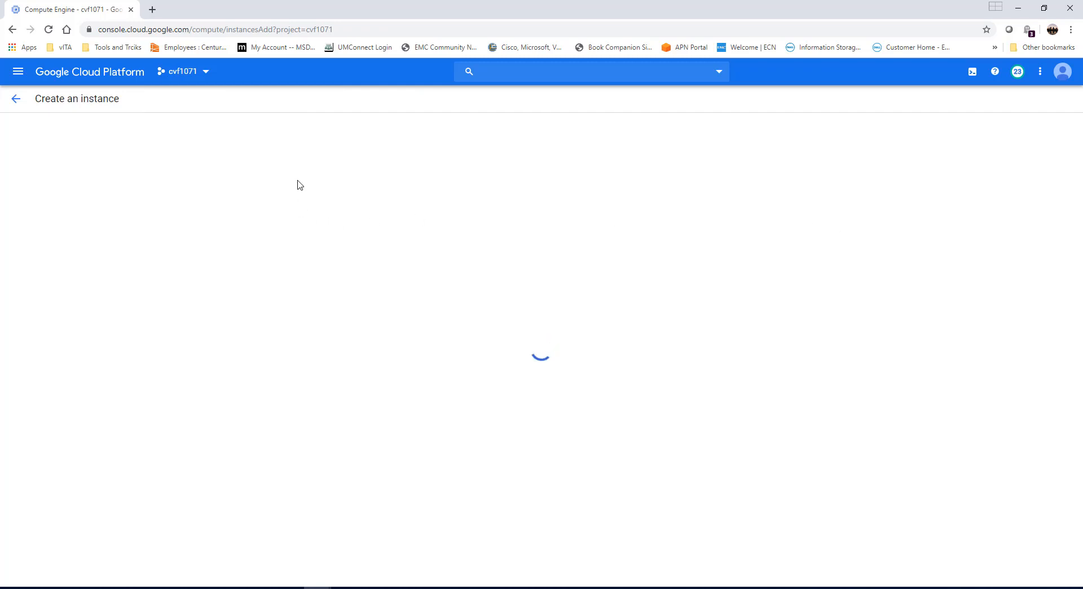
Name the new instance dc and set its machine type to n1-standard-2 (2 vCPU, 7.5 GB memory).
left_click_drag(314, 140, 221, 148)
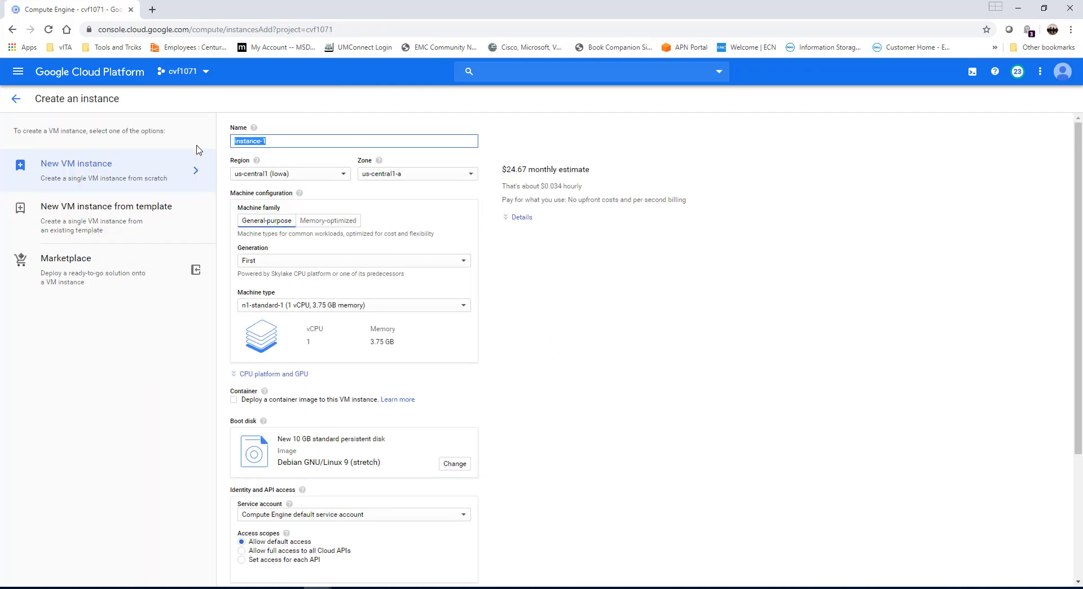
type("dc")
left_click(590, 141)
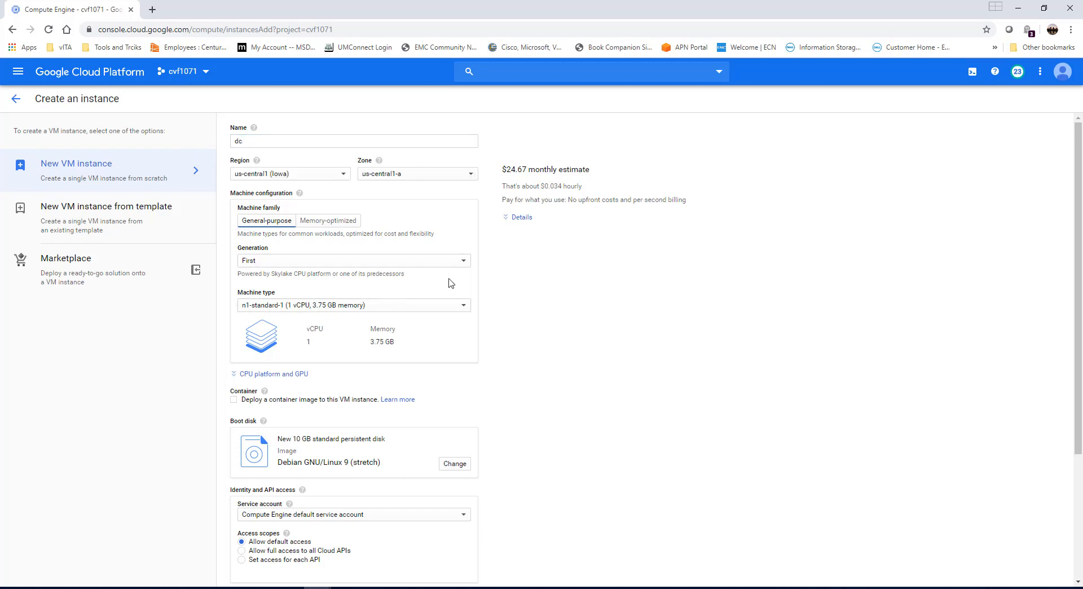
left_click(463, 308)
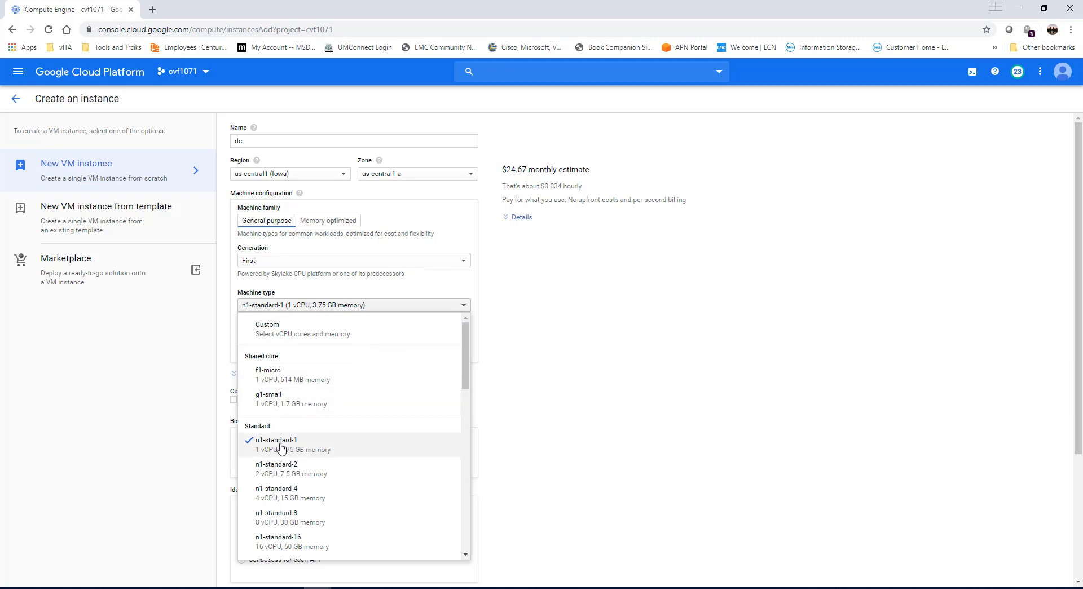
left_click(283, 475)
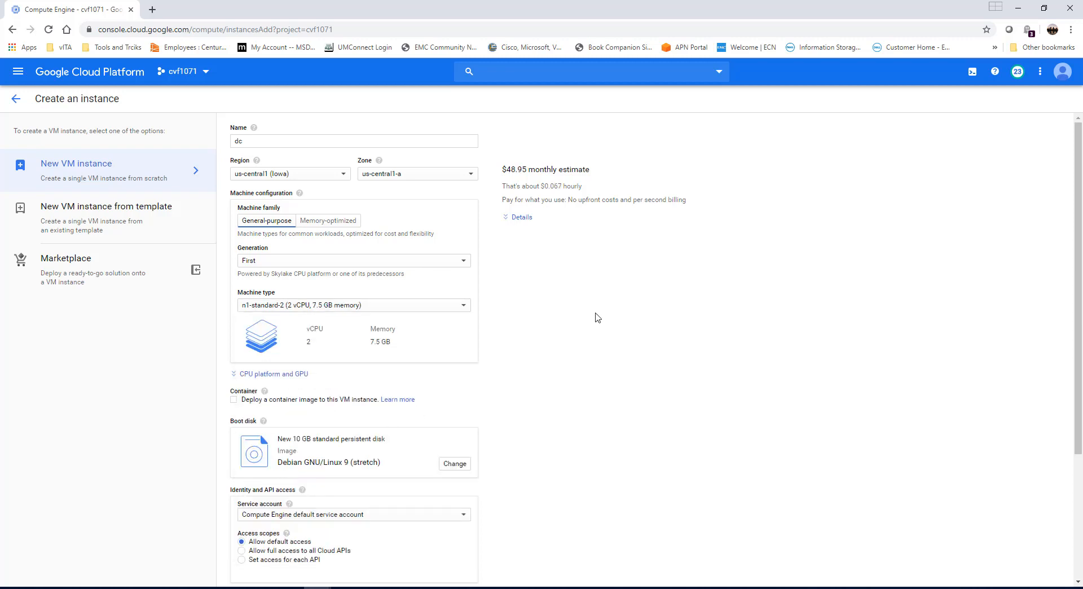
Change the boot disk image to Windows Server 2012 R2 Datacenter and create the instance.
scroll(598, 317, "down", 3)
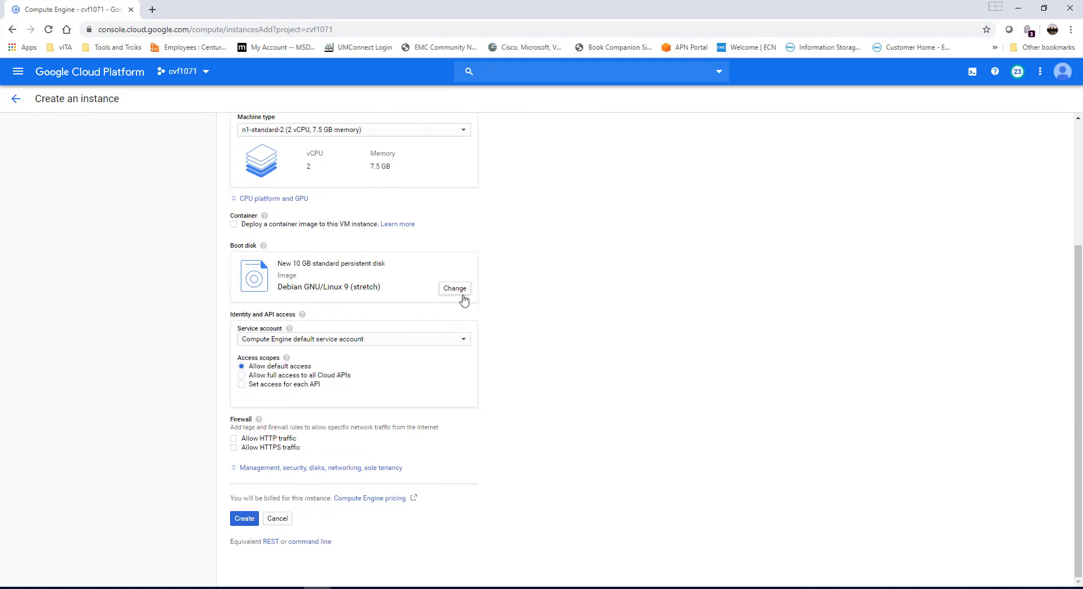
left_click(461, 290)
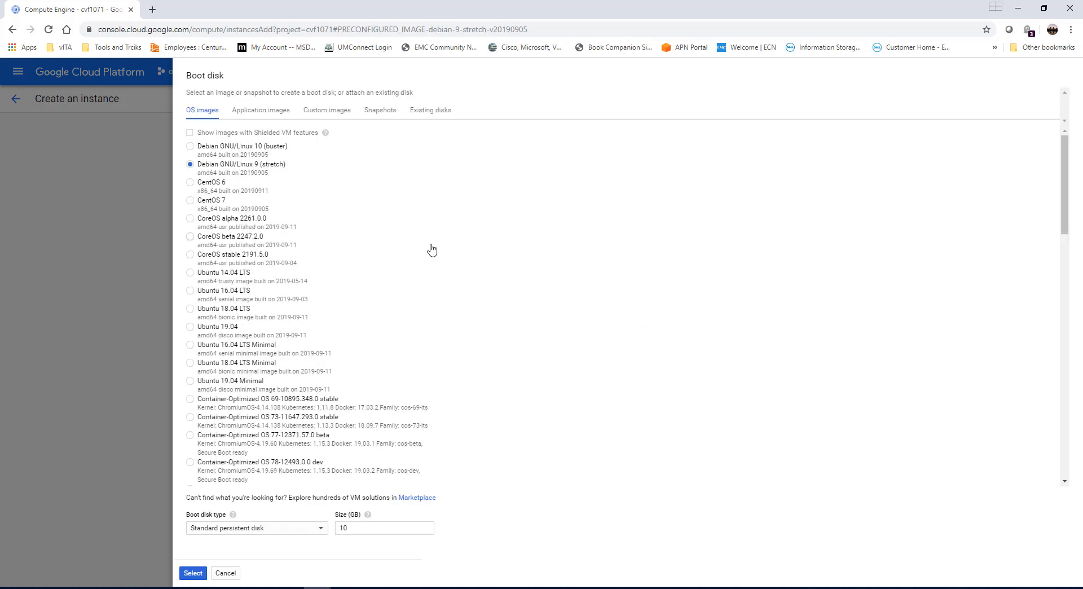
scroll(432, 249, "down", 6)
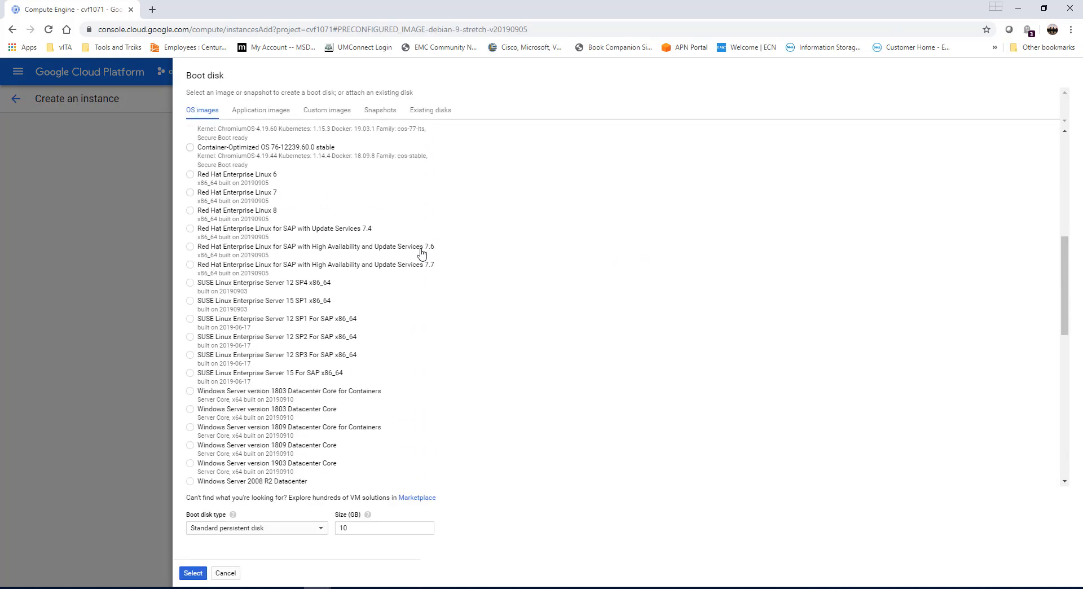
scroll(421, 252, "down", 5)
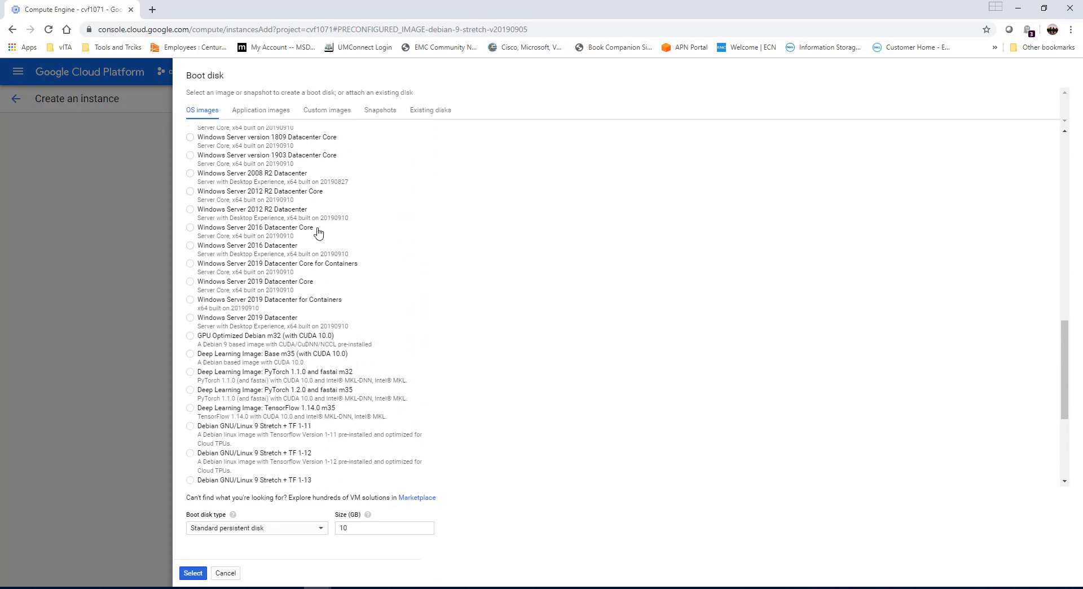
left_click(191, 210)
left_click(193, 573)
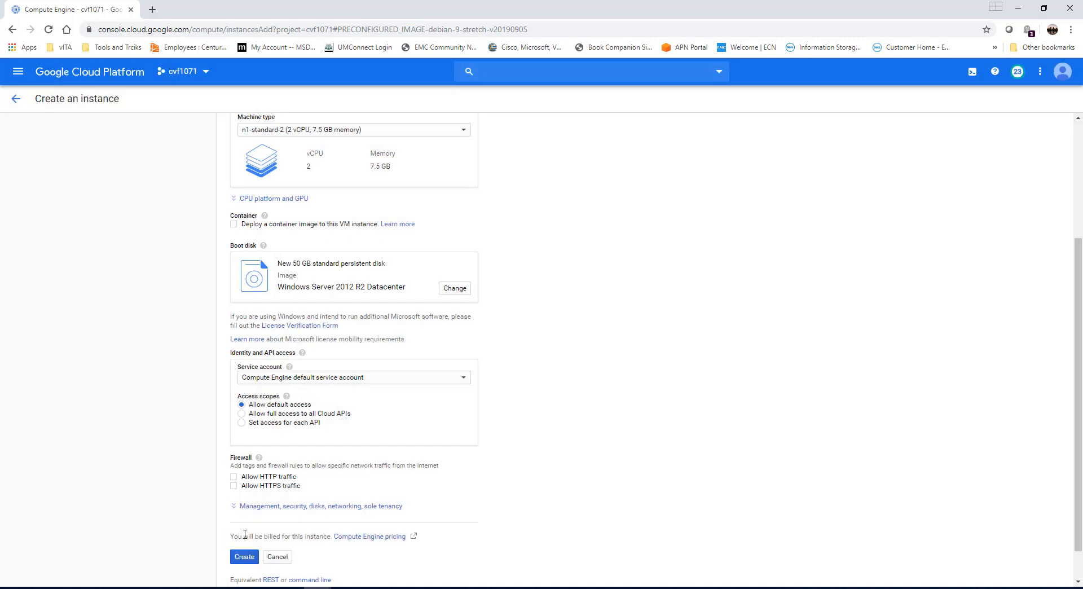
left_click(244, 557)
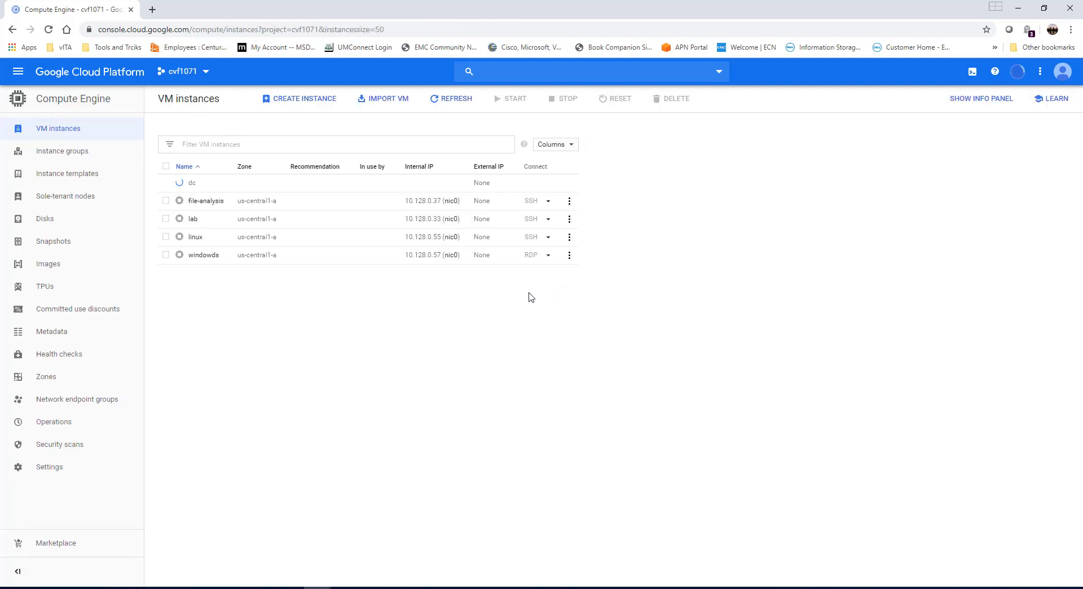
Set a new Windows password on the dc instance for the suggested username and copy the generated password.
mouse_move(181, 187)
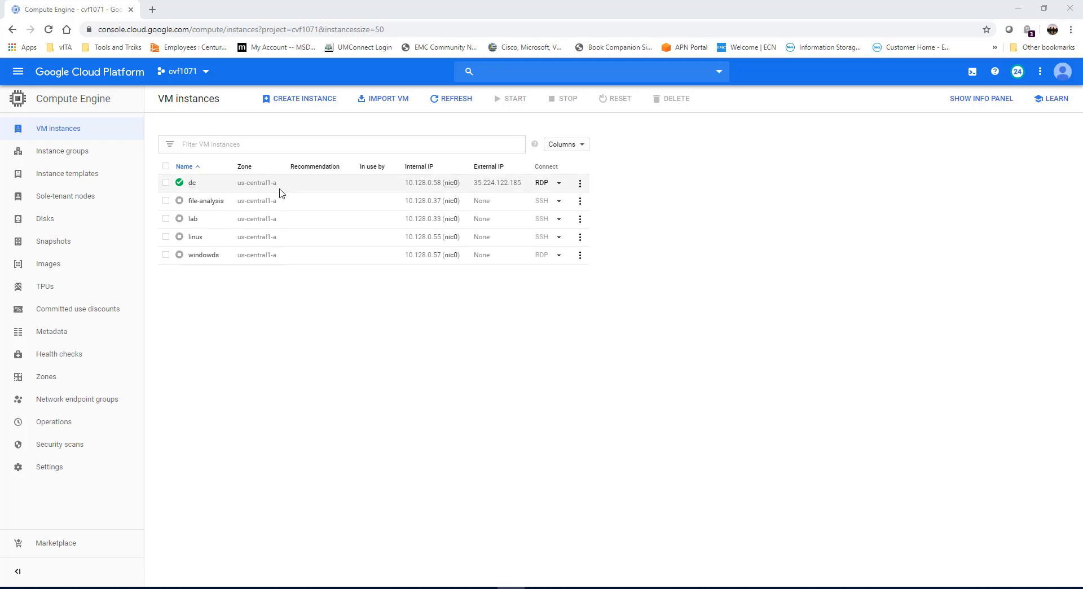
left_click(558, 182)
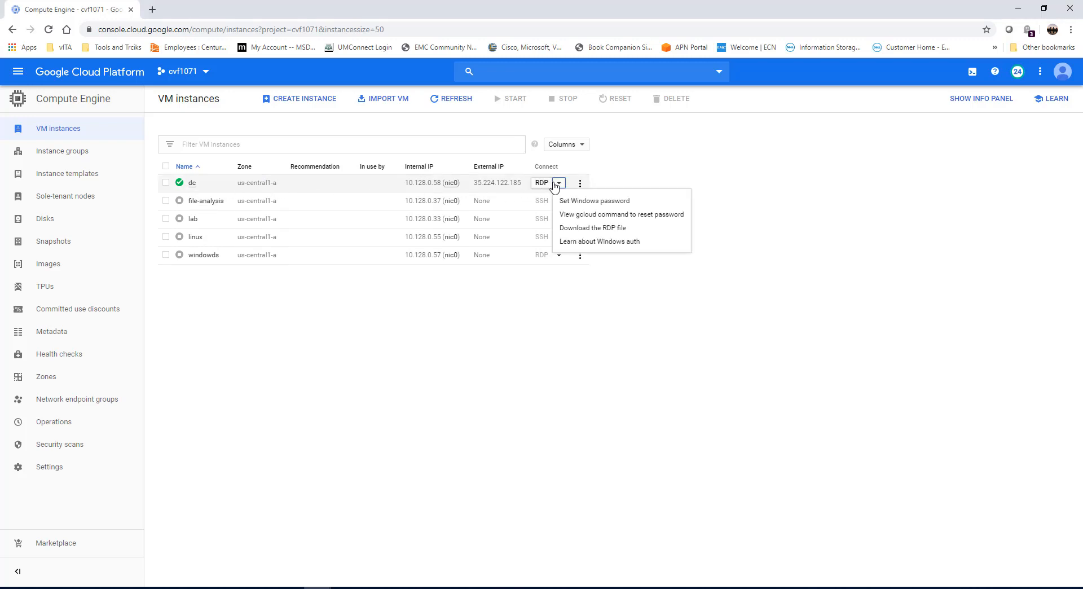
left_click(583, 203)
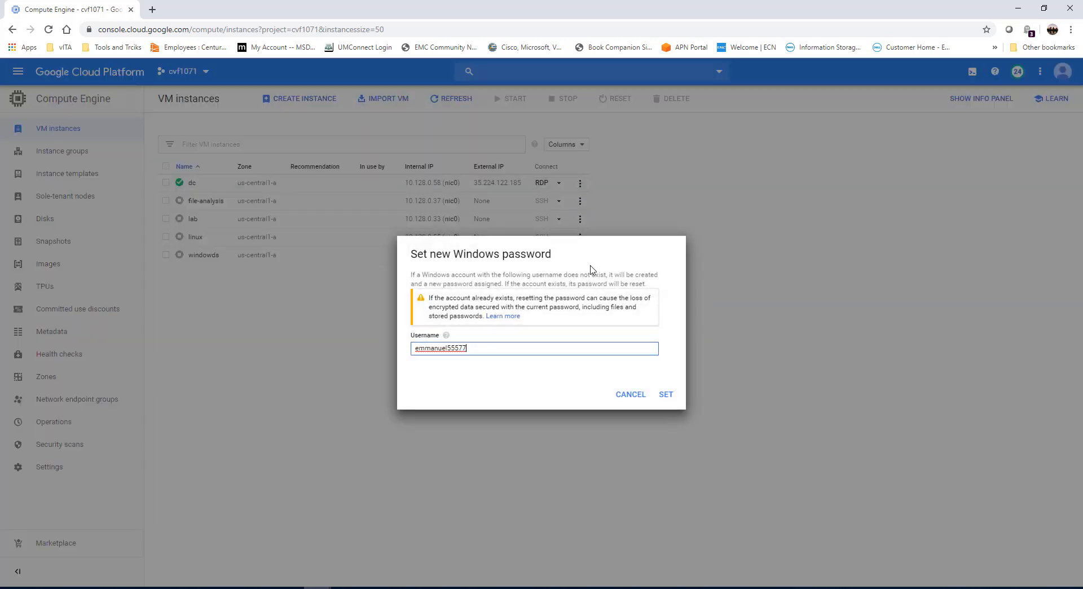
left_click(664, 395)
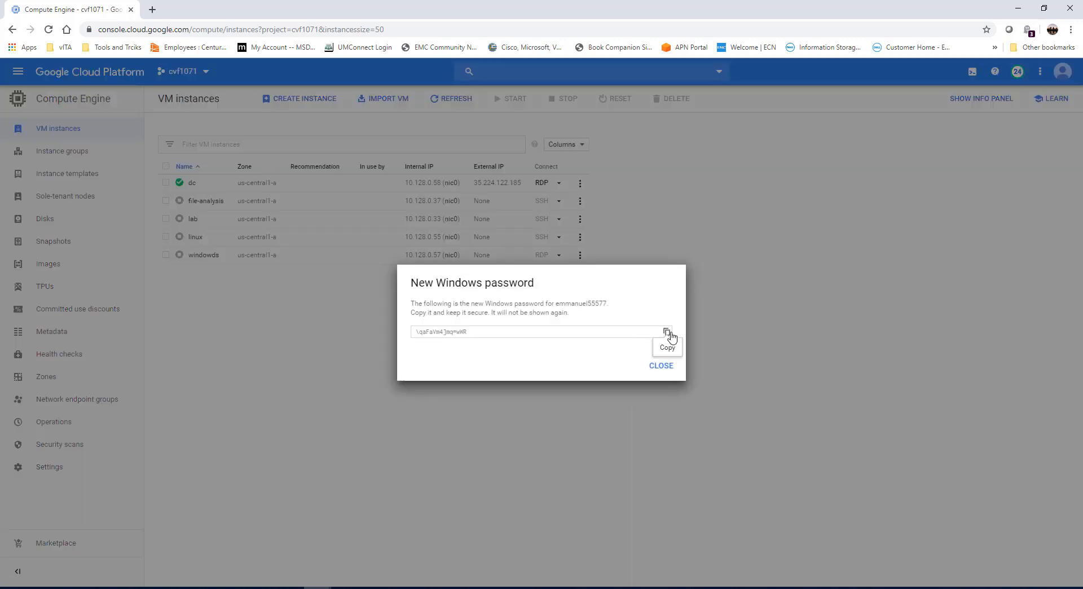
left_click(667, 333)
left_click(661, 365)
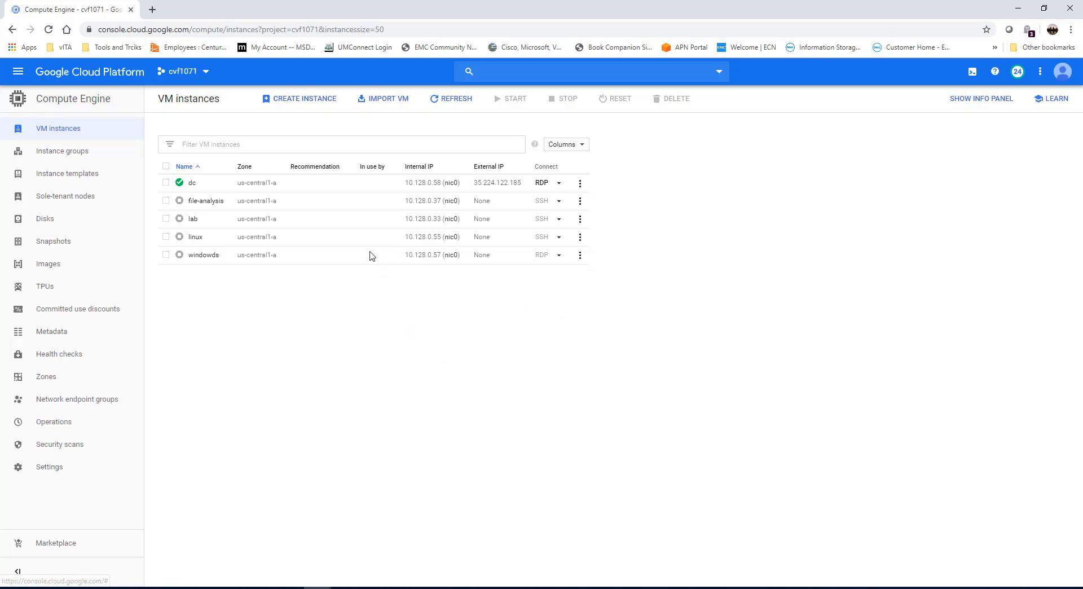
Download the dc instance's RDP file and save it to the Desktop as dc.
left_click(541, 183)
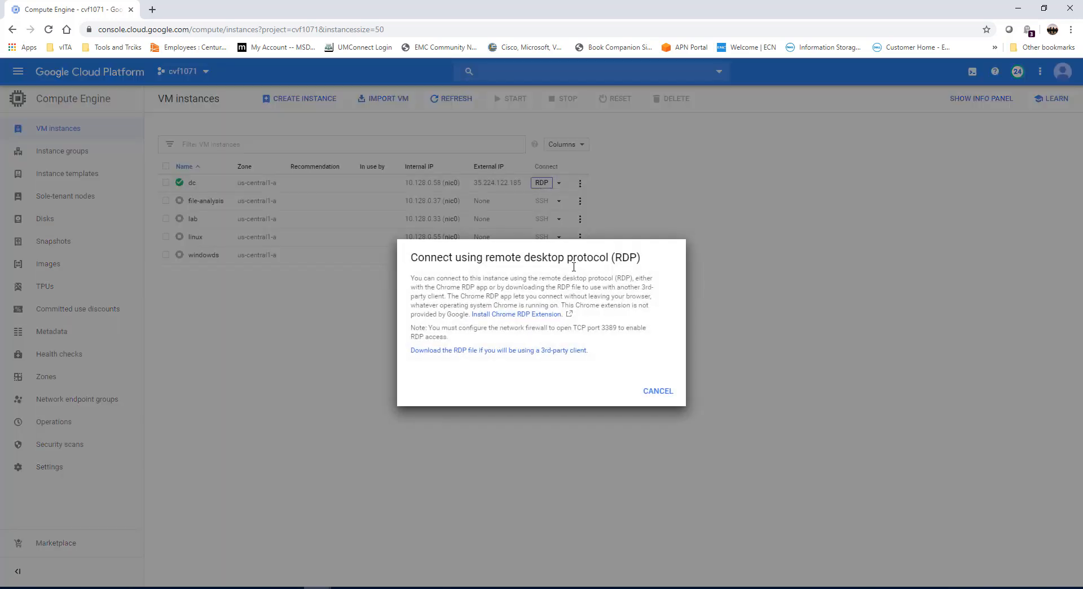
left_click(544, 351)
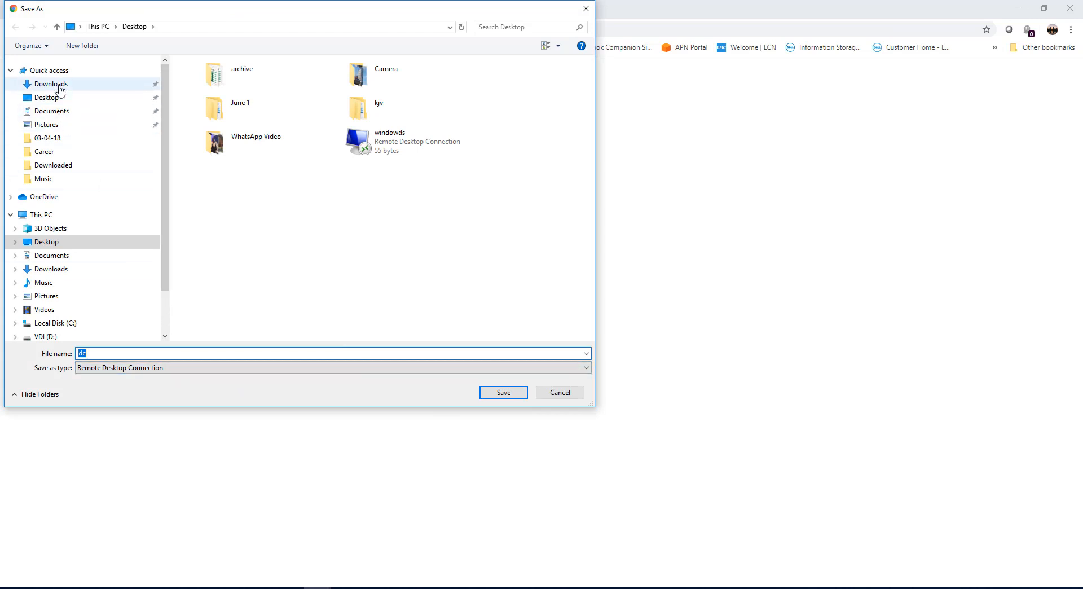
left_click(51, 99)
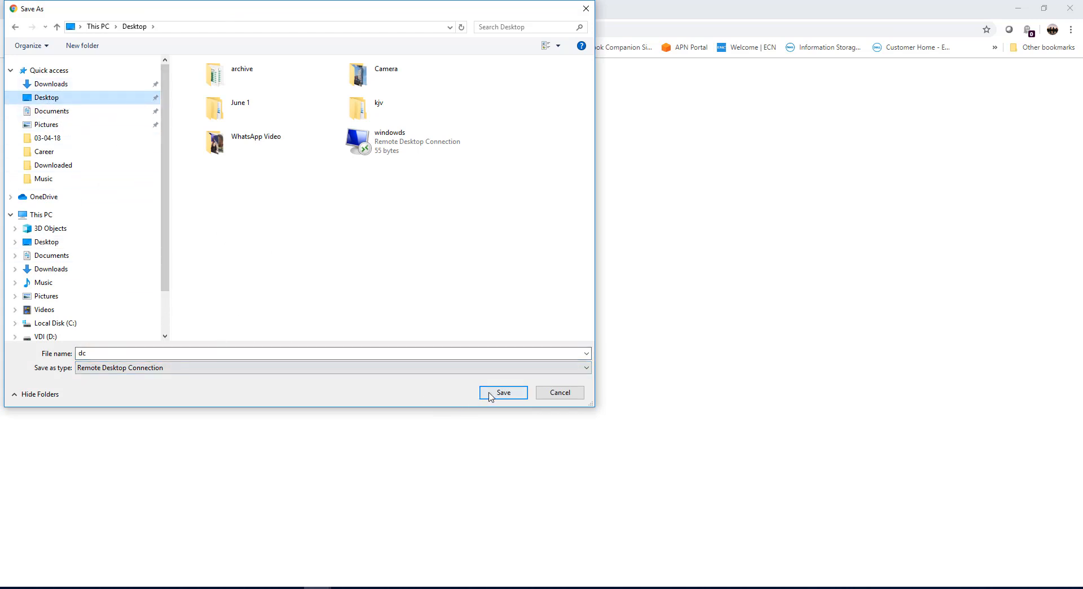
left_click(493, 391)
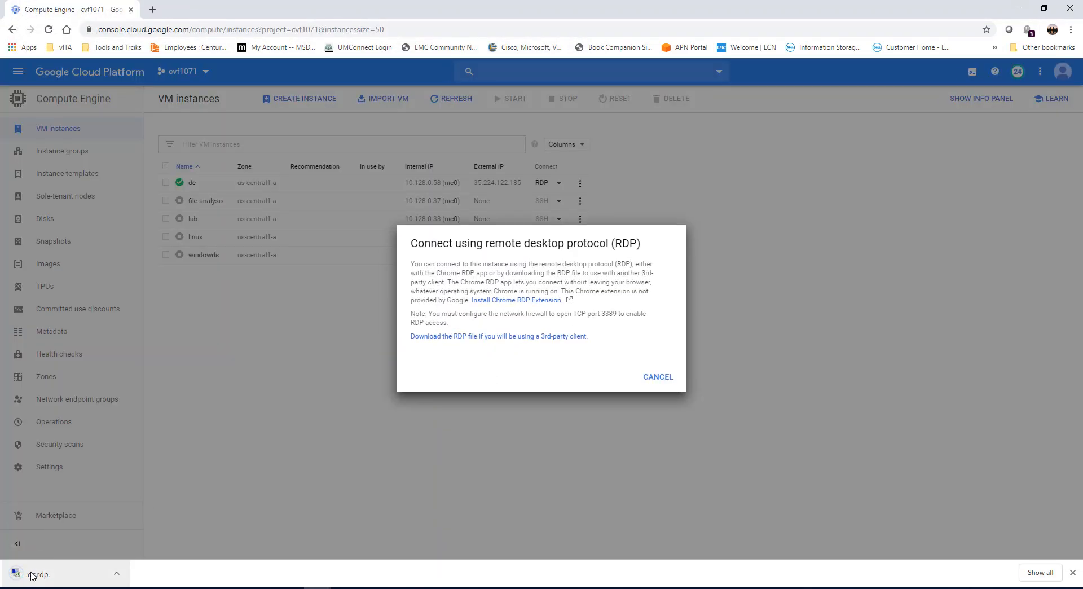
Open the downloaded dc.rdp file and connect to the server, pasting the Windows account password as the credential.
left_click(38, 573)
left_click(650, 379)
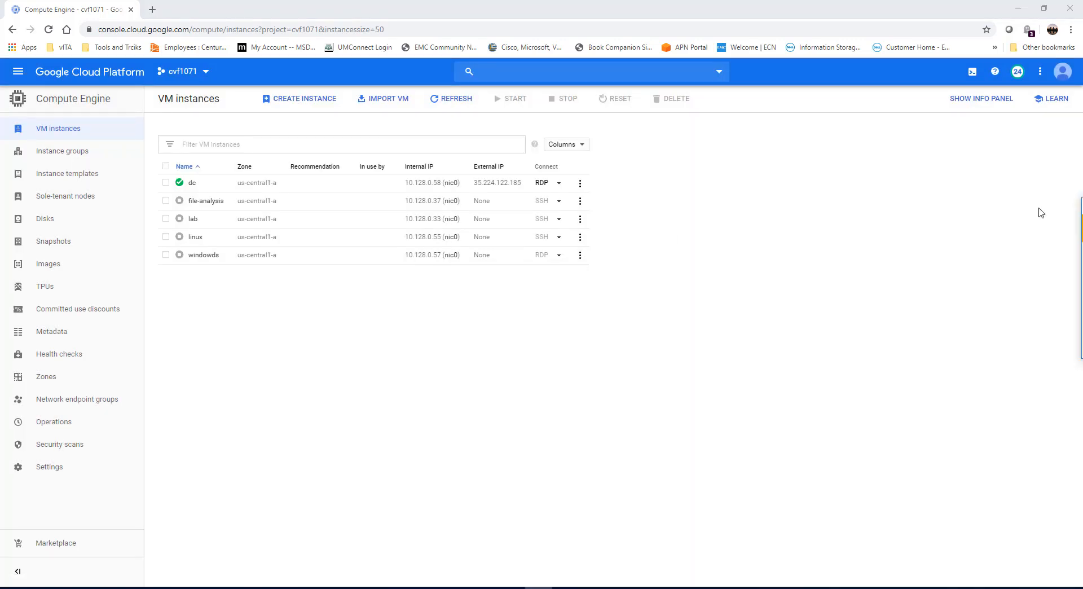
left_click(557, 302)
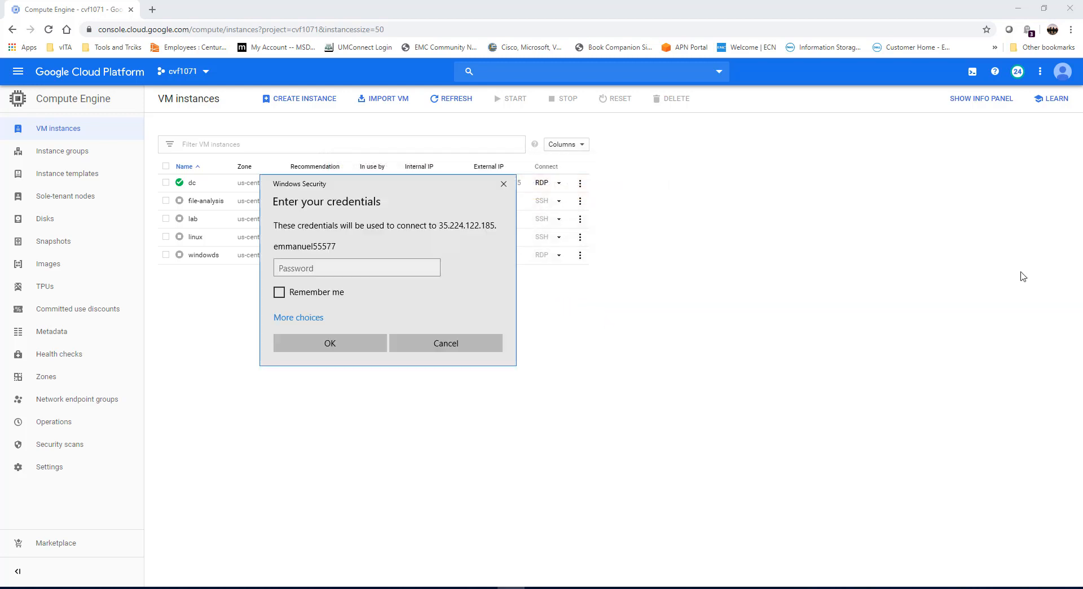
left_click(335, 270)
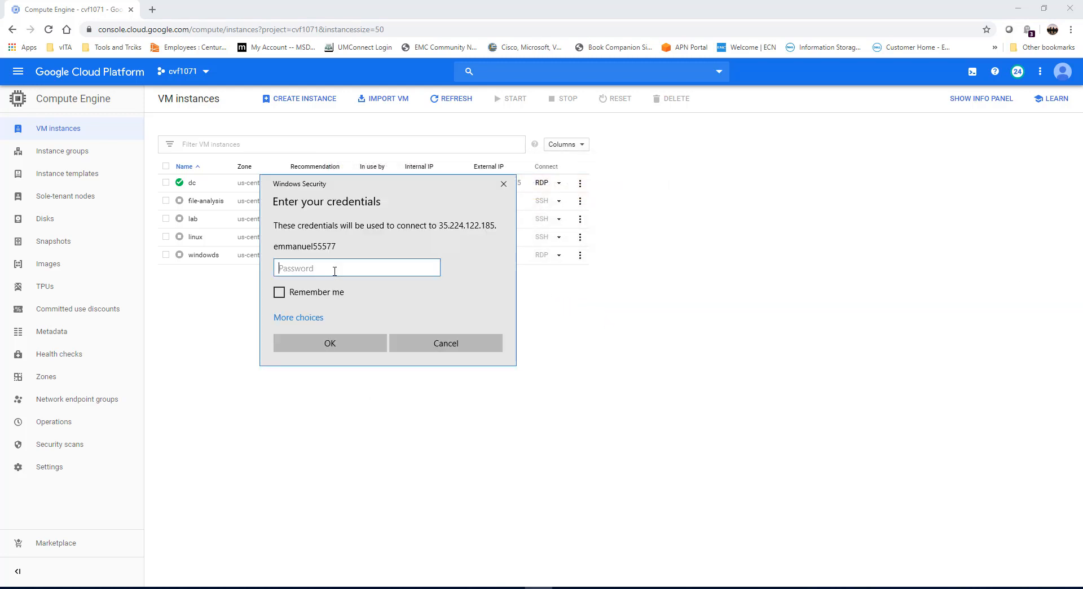
key("ctrl+v")
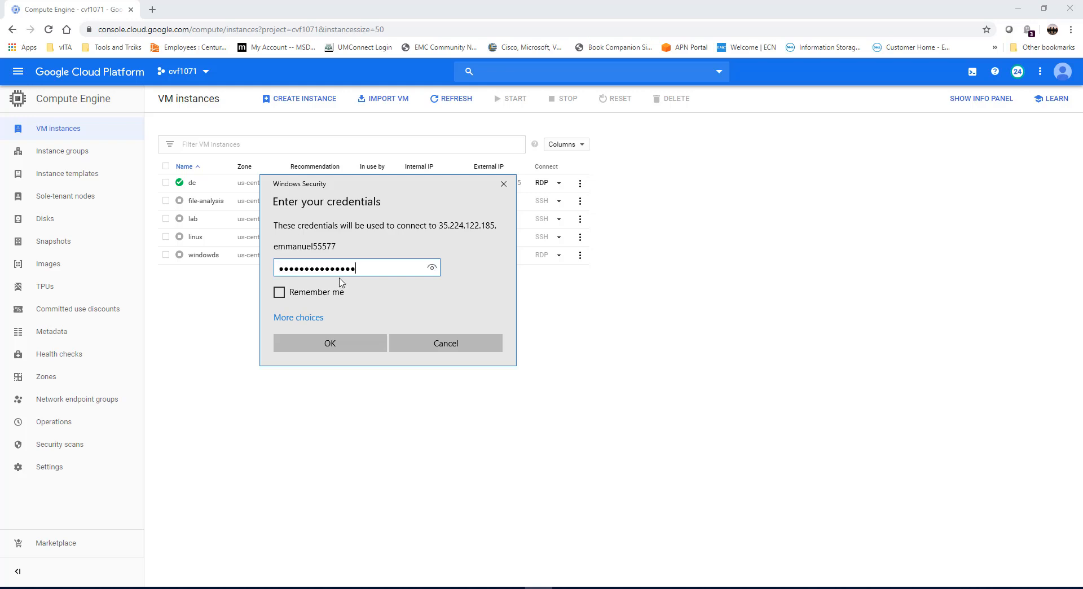
left_click(338, 342)
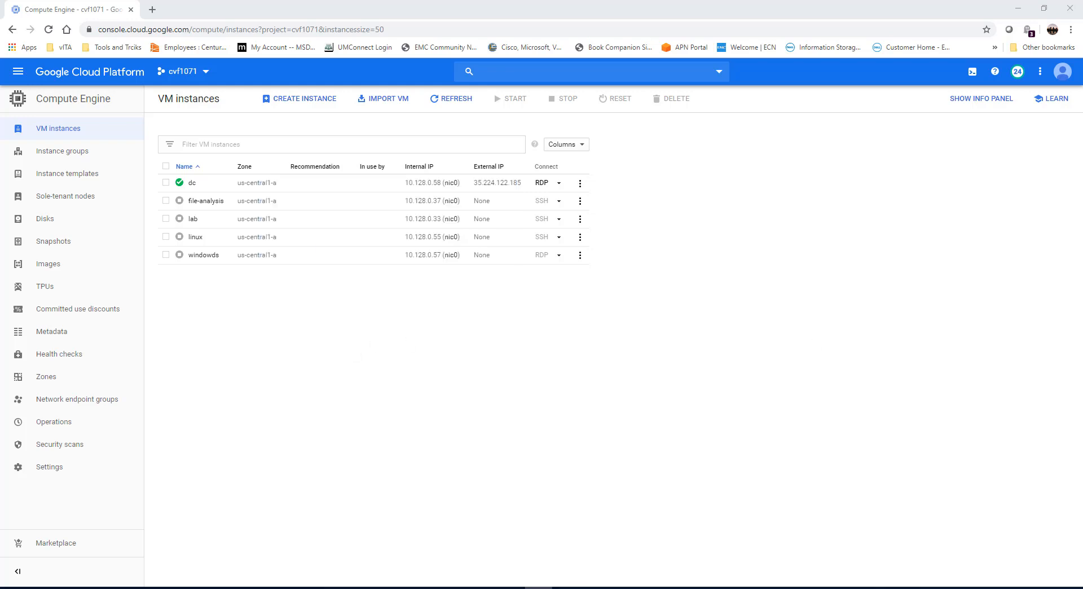
left_click(509, 374)
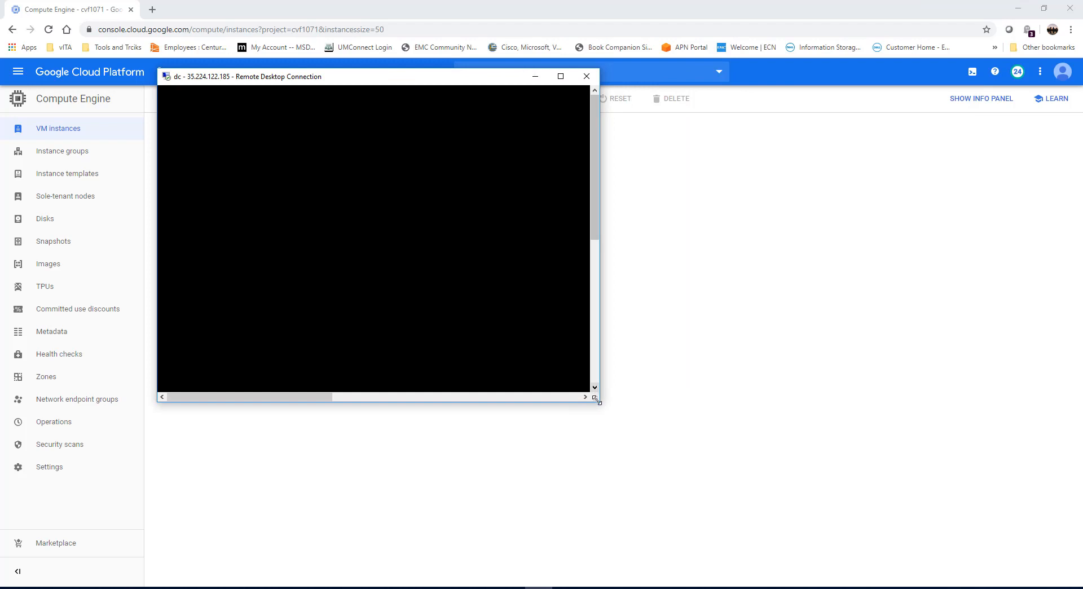
Maximize the remote desktop window and decline finding PCs and devices on the server's network.
left_click_drag(613, 406, 900, 499)
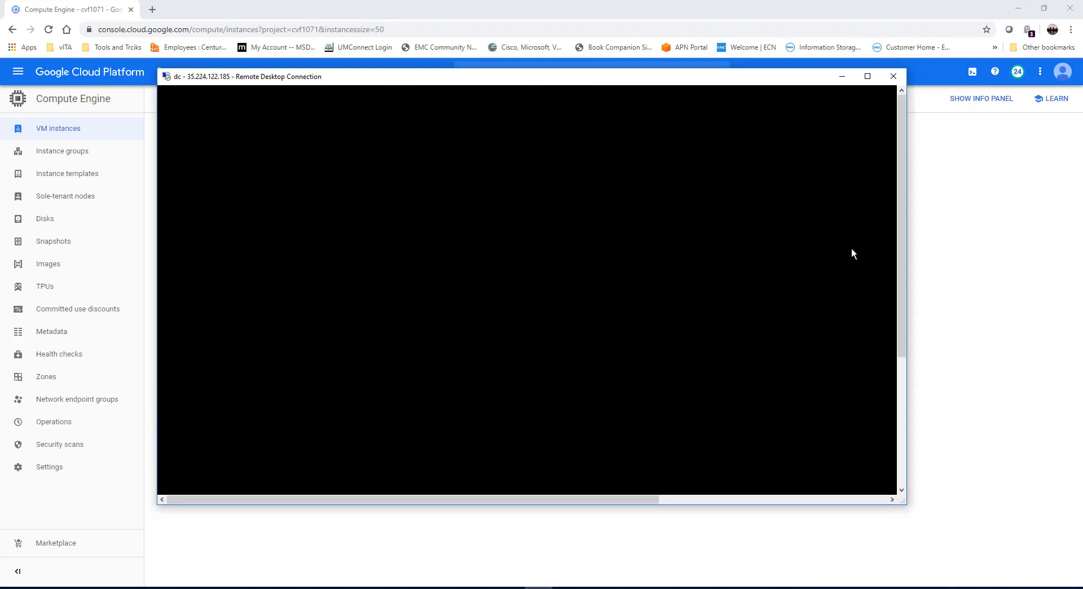
left_click(868, 77)
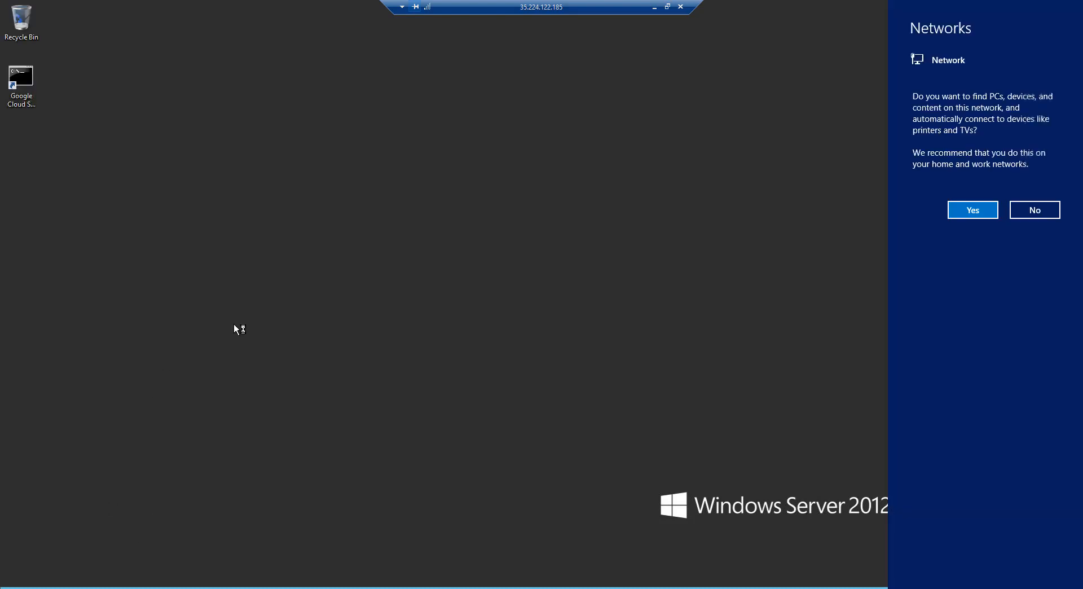
left_click(1036, 213)
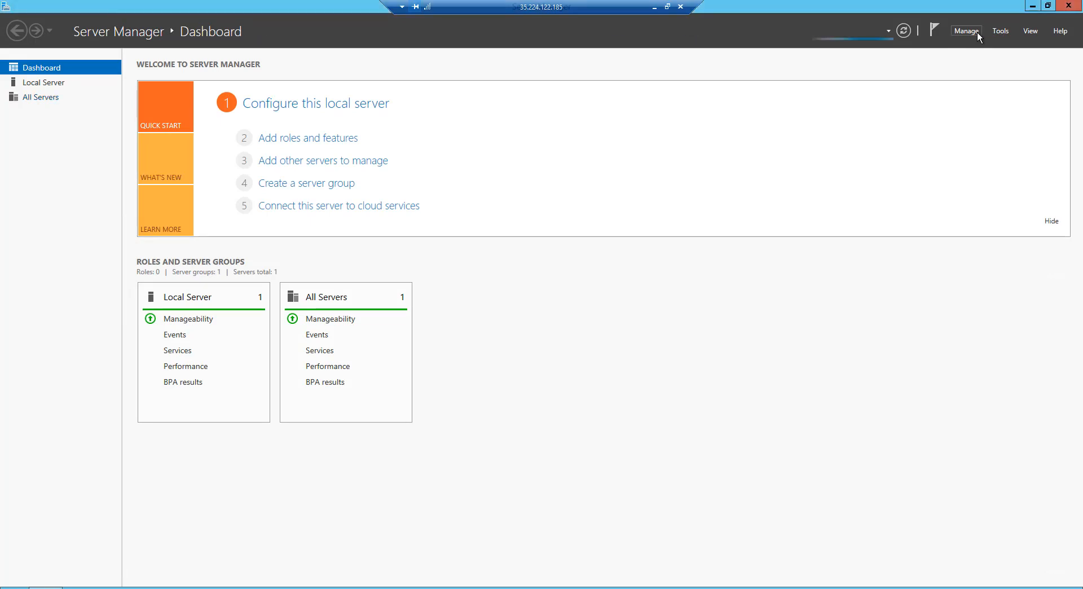
Start the Add Roles and Features Wizard from Server Manager.
left_click(976, 32)
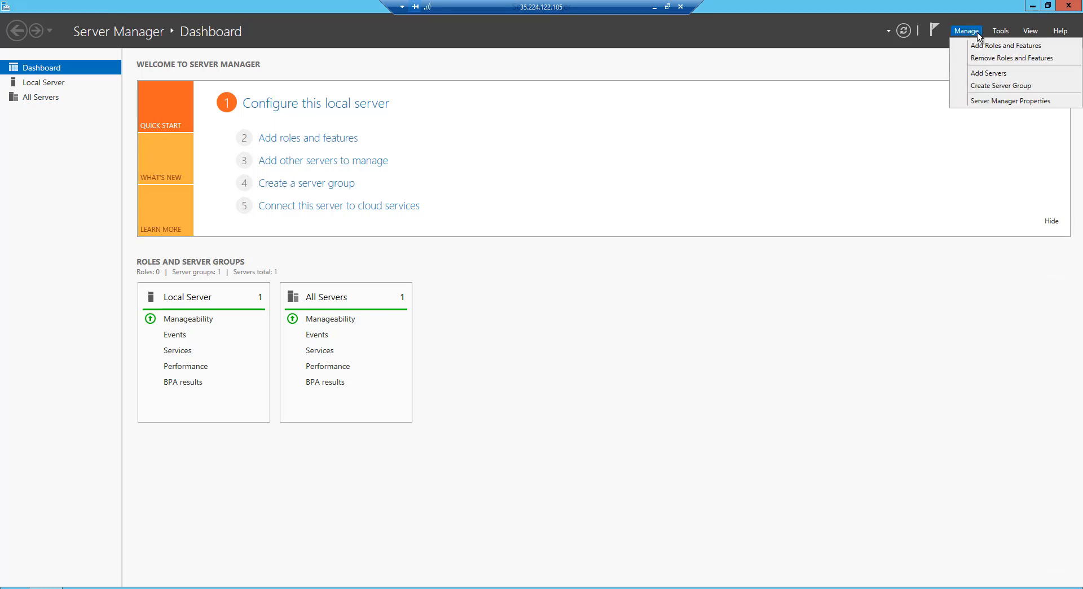
left_click(987, 46)
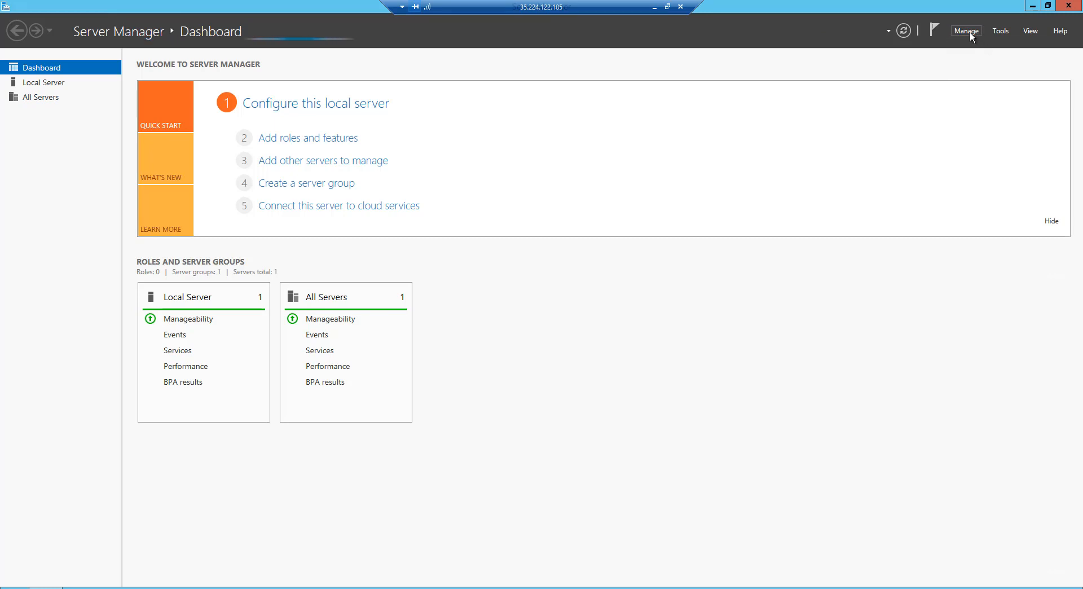
left_click(972, 32)
left_click(982, 49)
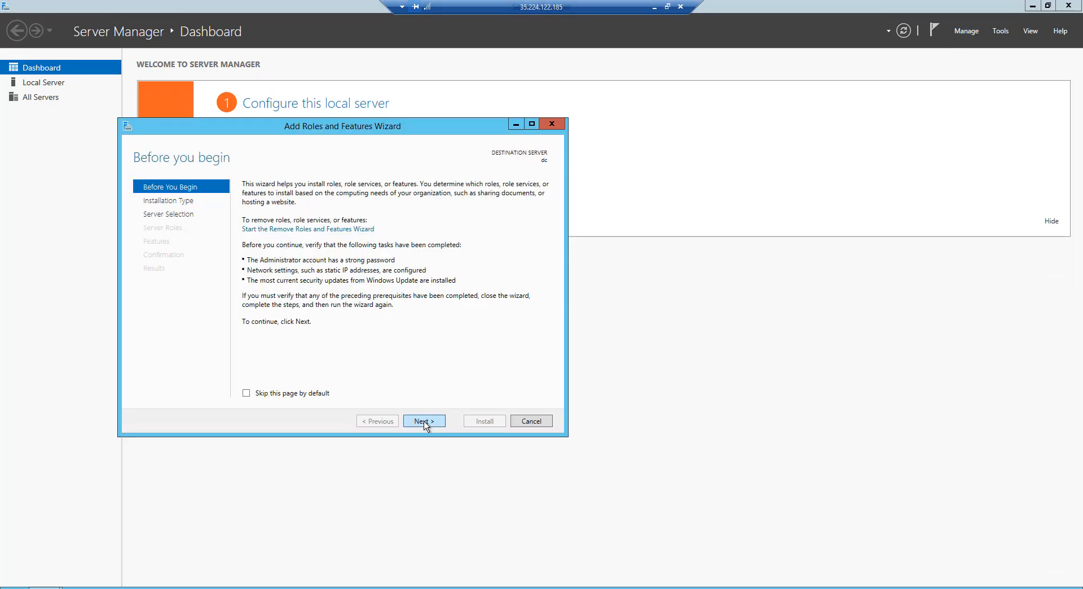
Keep the default installation type and dc as destination server, and select the Active Directory Domain Services role with its required features.
left_click(424, 422)
left_click(424, 421)
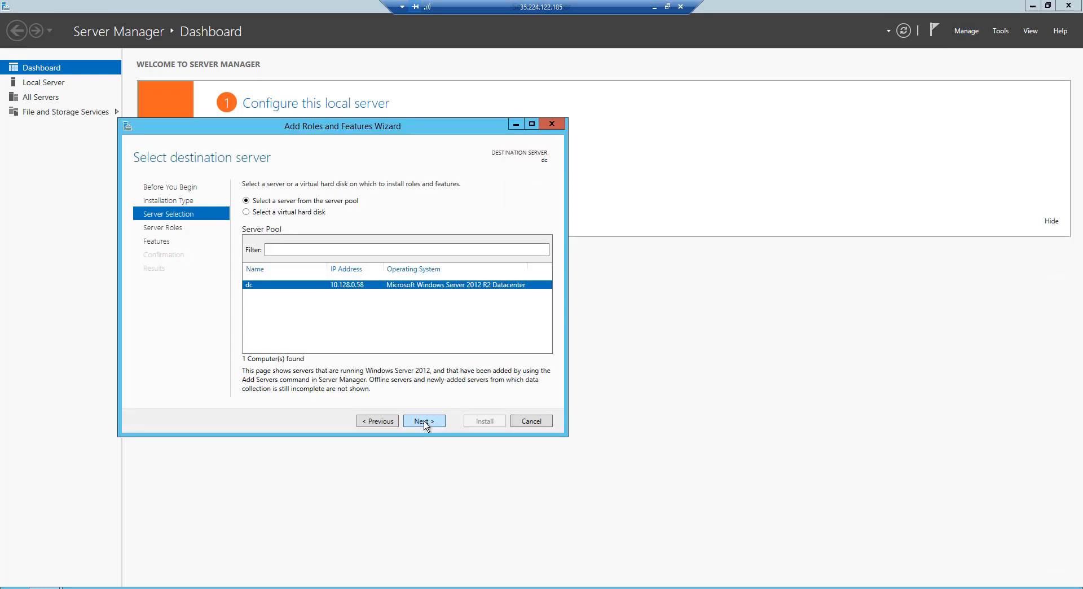
left_click(424, 421)
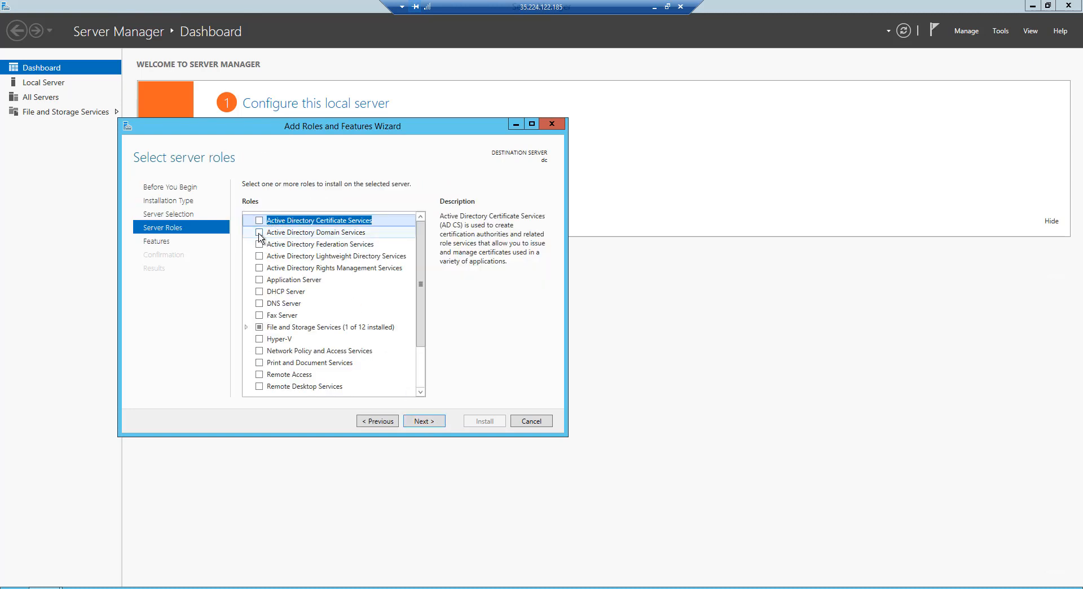
left_click(259, 233)
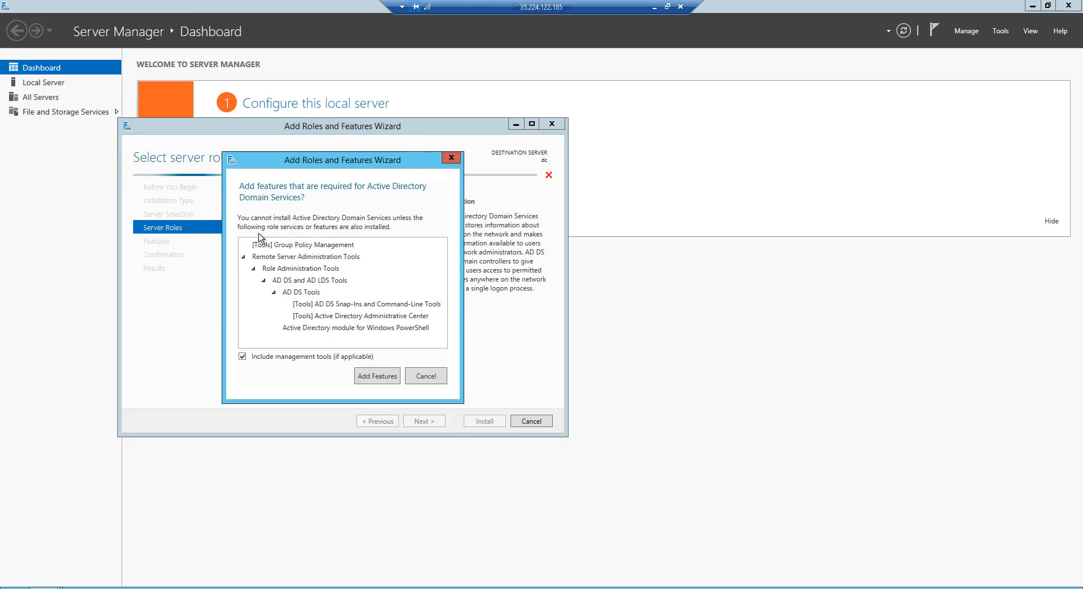
left_click(376, 376)
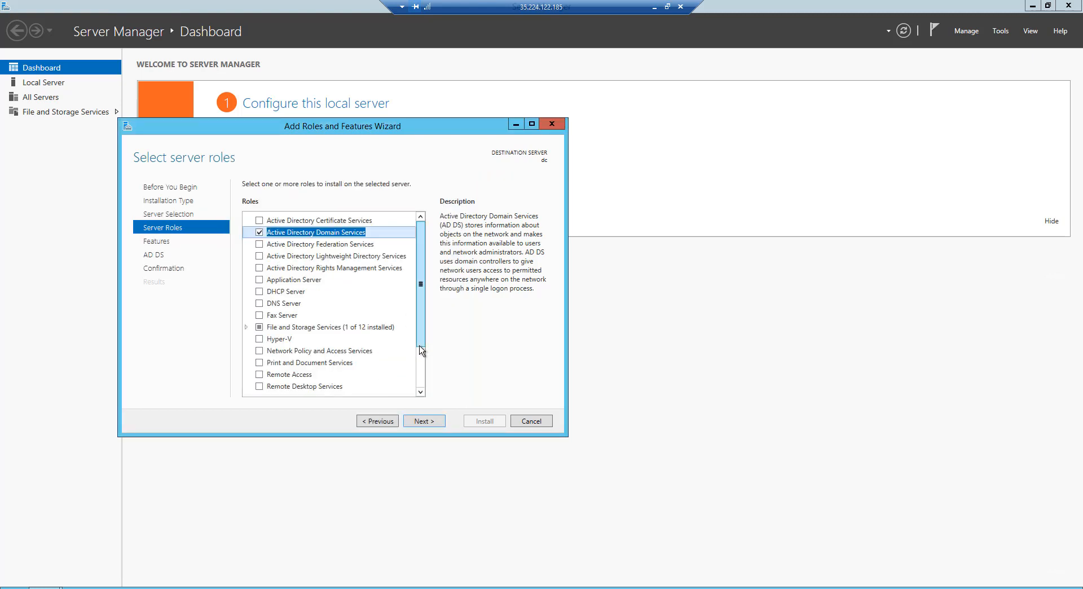
Install Active Directory Domain Services without selecting additional features, and close the wizard once installation completes.
left_click(433, 421)
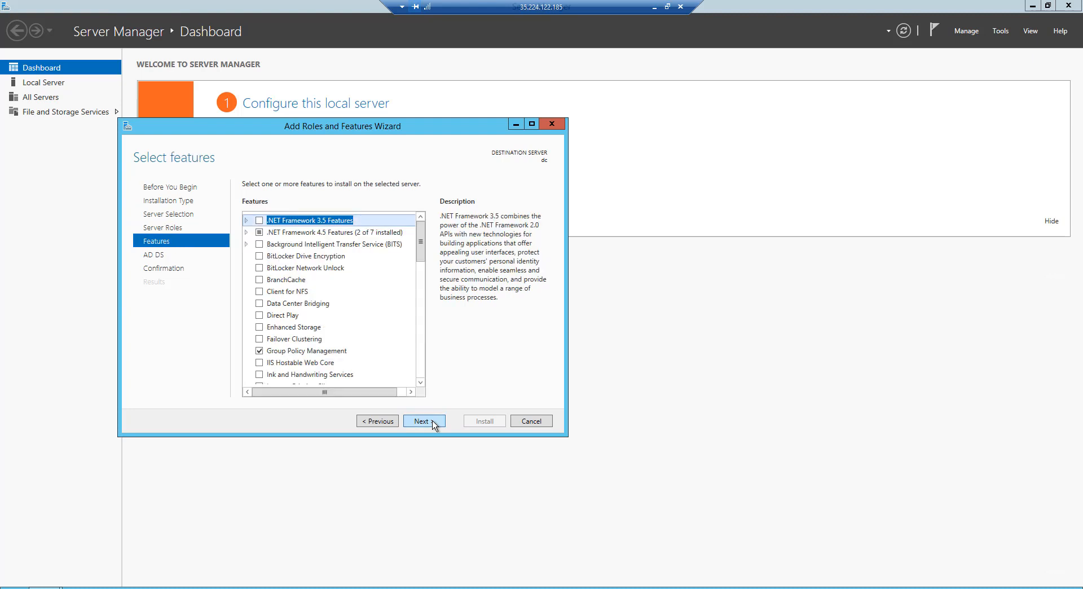
left_click(433, 421)
left_click(433, 422)
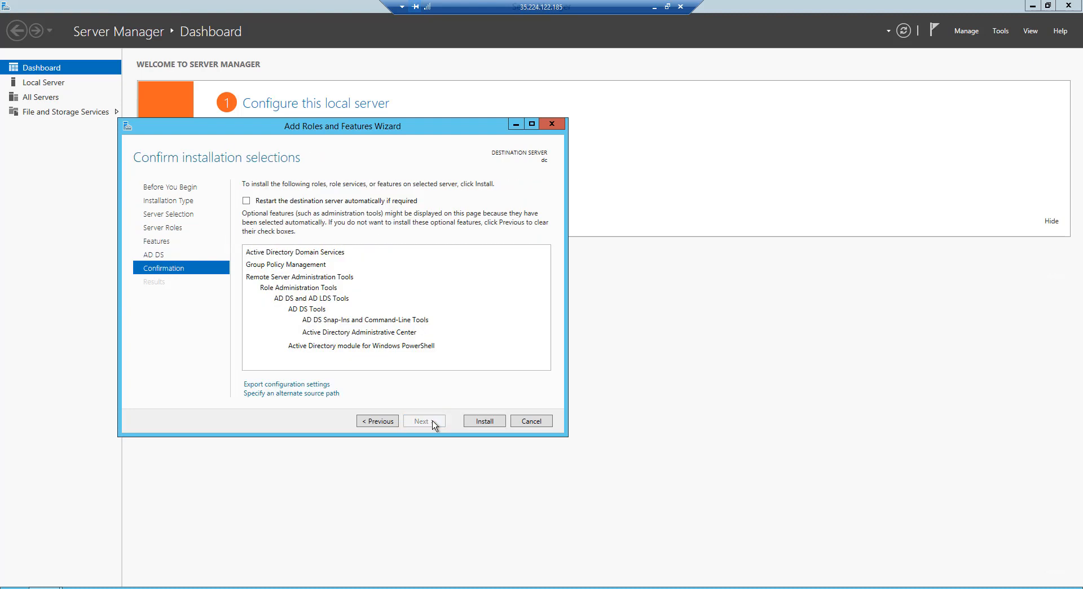
left_click(483, 422)
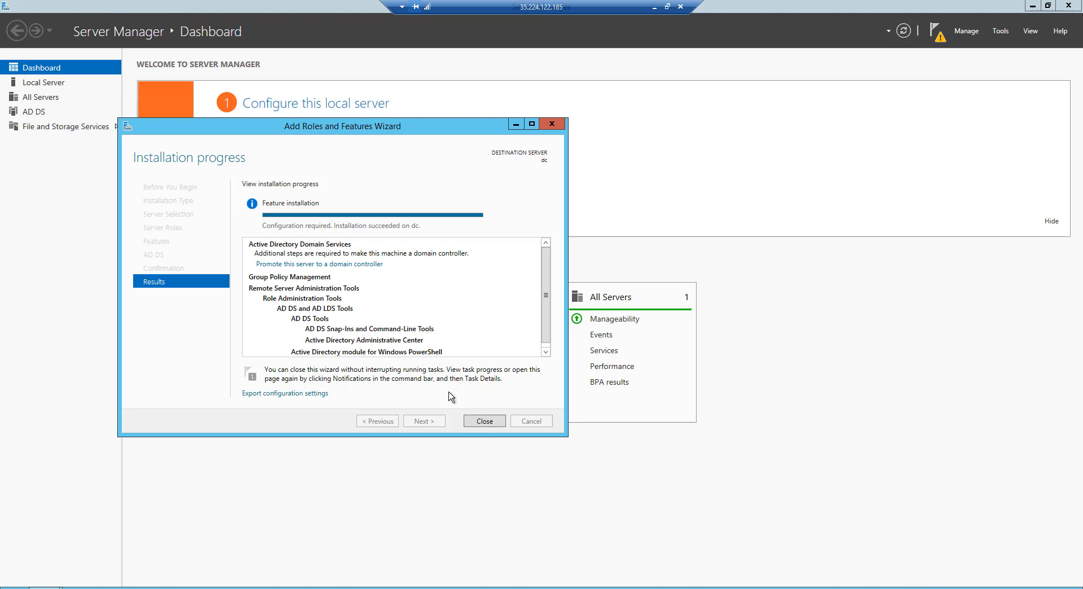
left_click(485, 421)
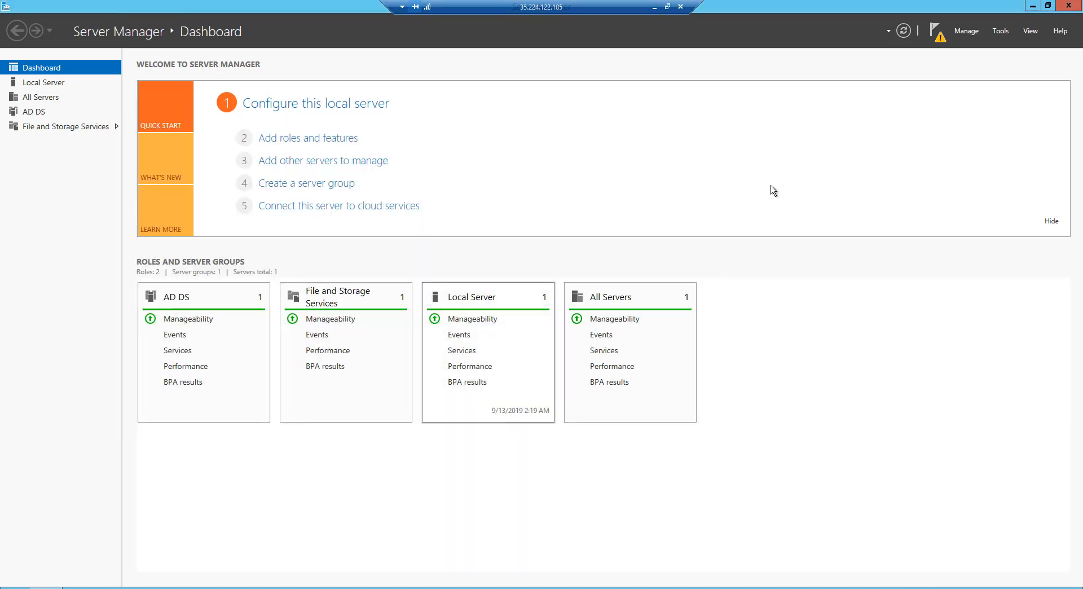
Start promoting the server to a domain controller, adding a new forest with root domain name peace.org.
left_click(937, 32)
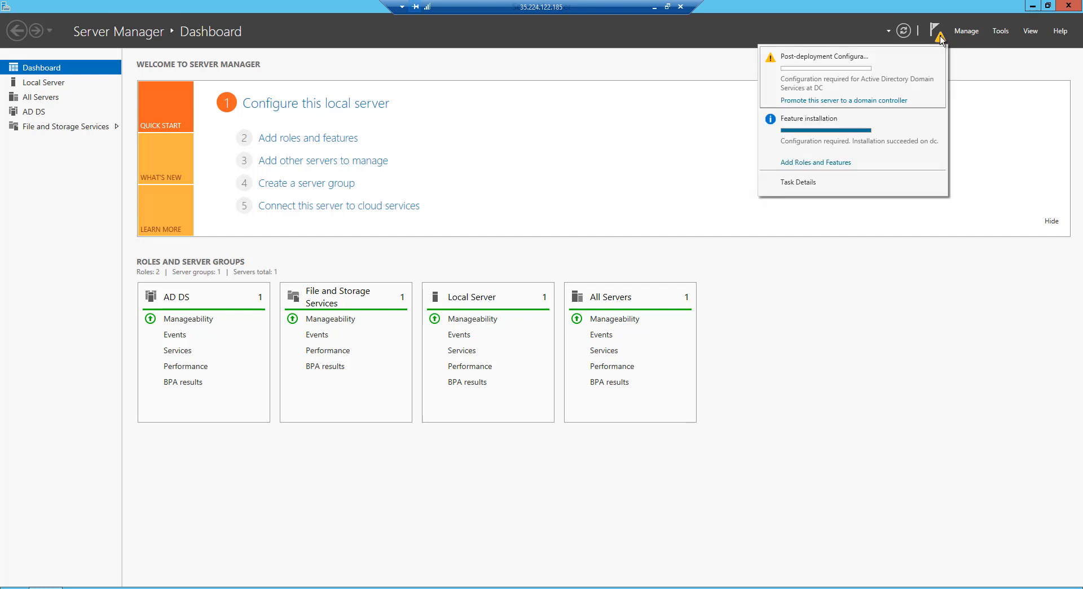
left_click(836, 101)
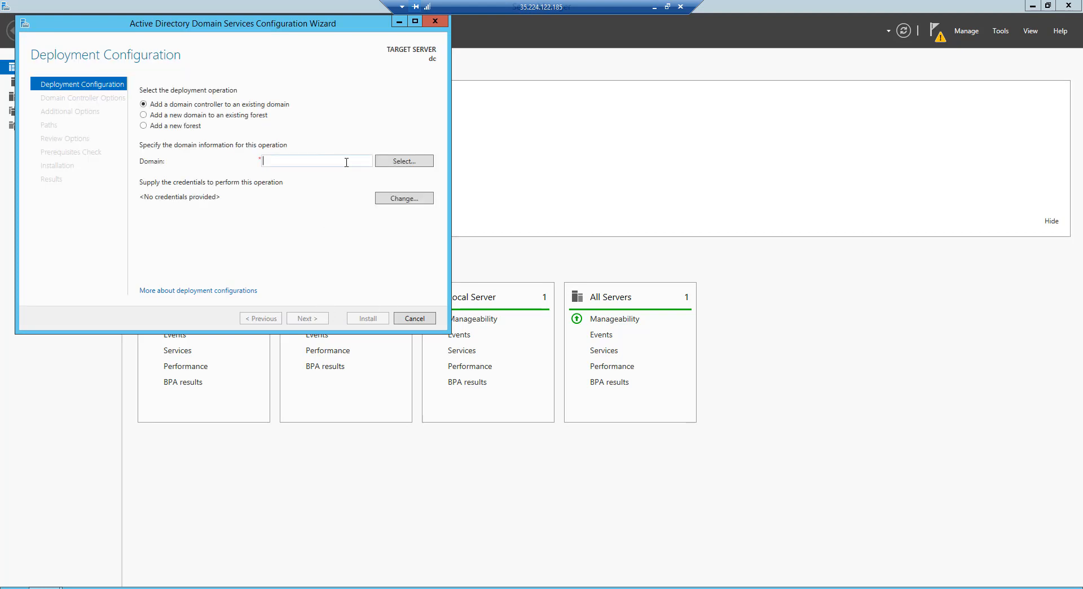
left_click(144, 127)
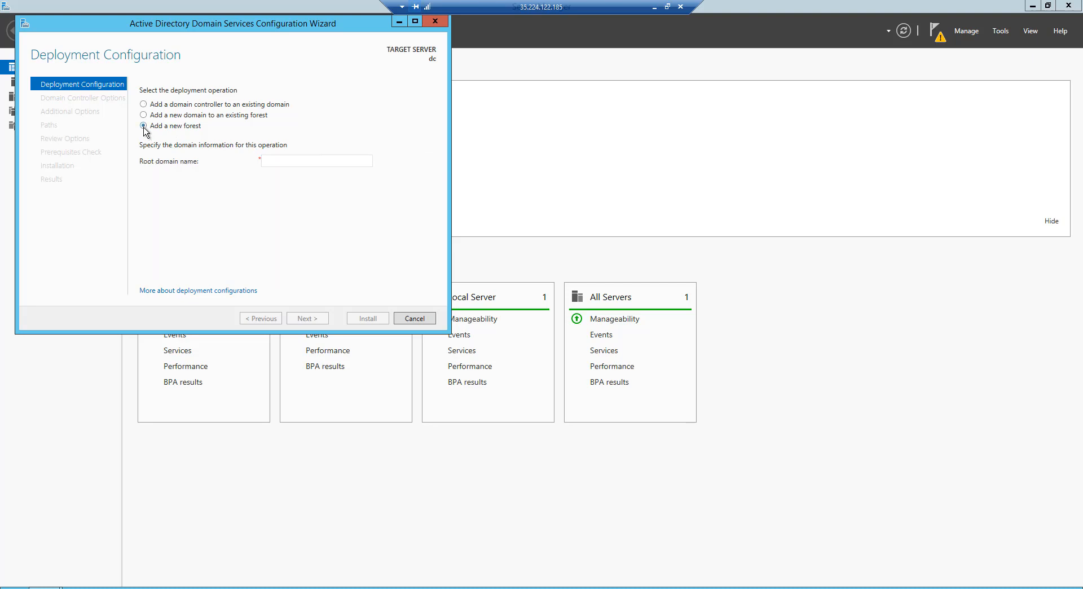
left_click(285, 161)
type("peace.org")
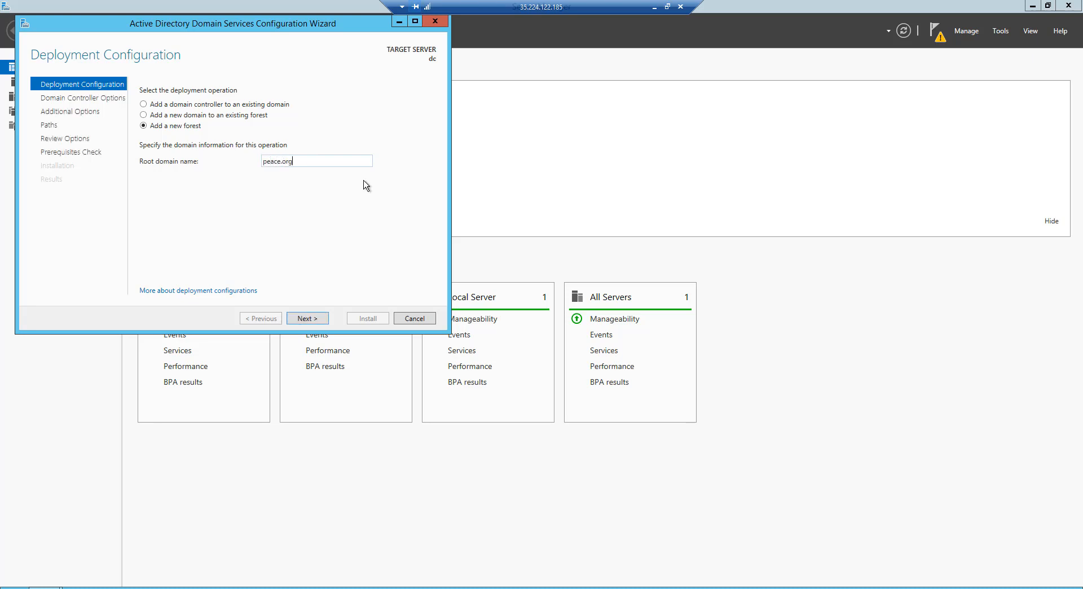
left_click(312, 319)
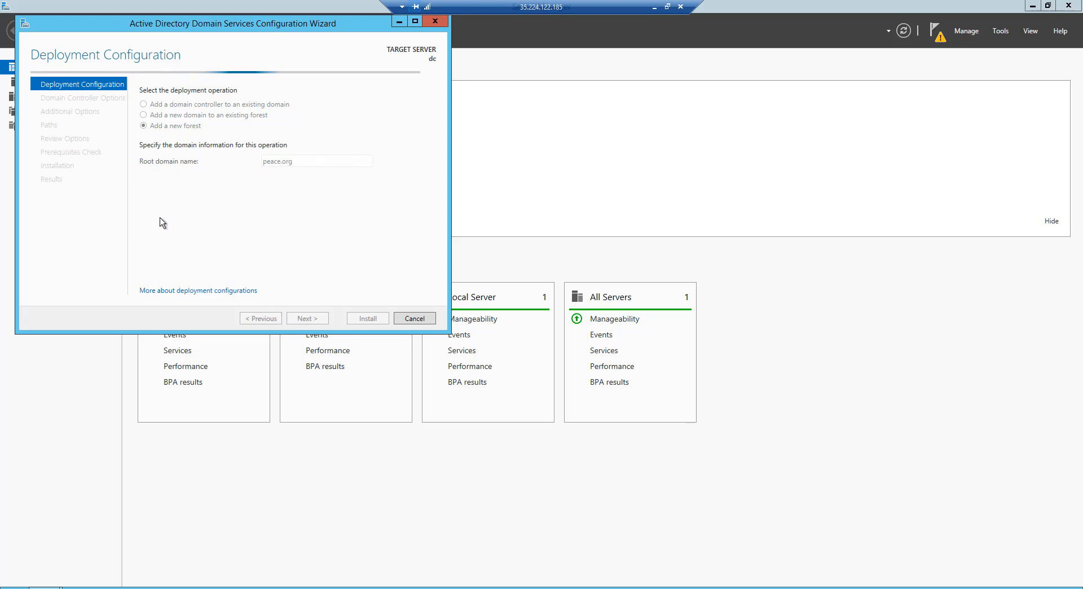
left_click_drag(190, 25, 307, 77)
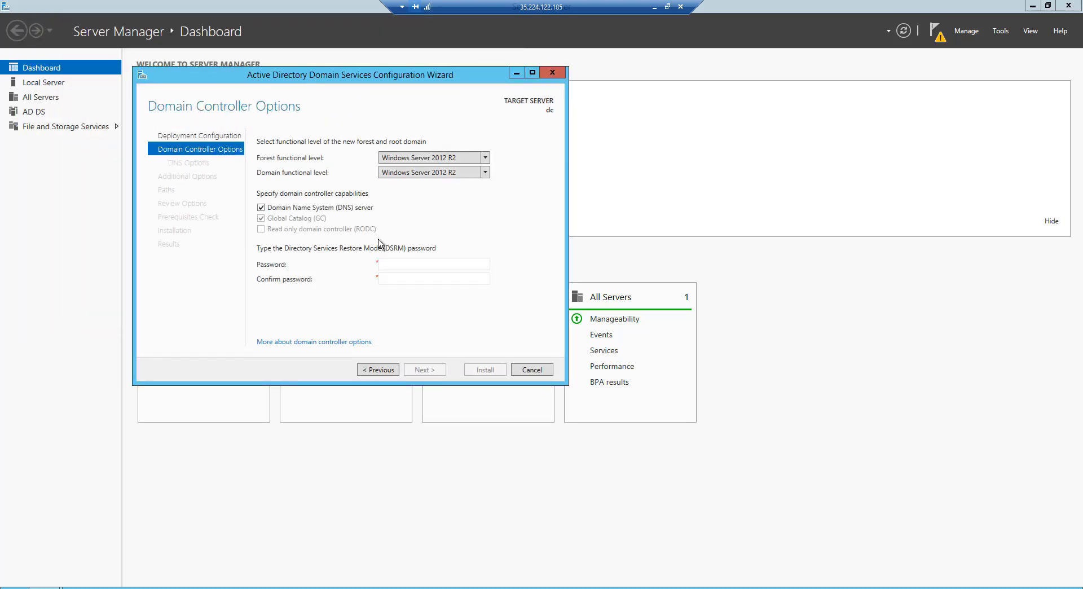
Enter and confirm the Directory Services Restore Mode (DSRM) password and accept the default domain controller options.
left_click(403, 266)
key("Tab")
type("••••••••")
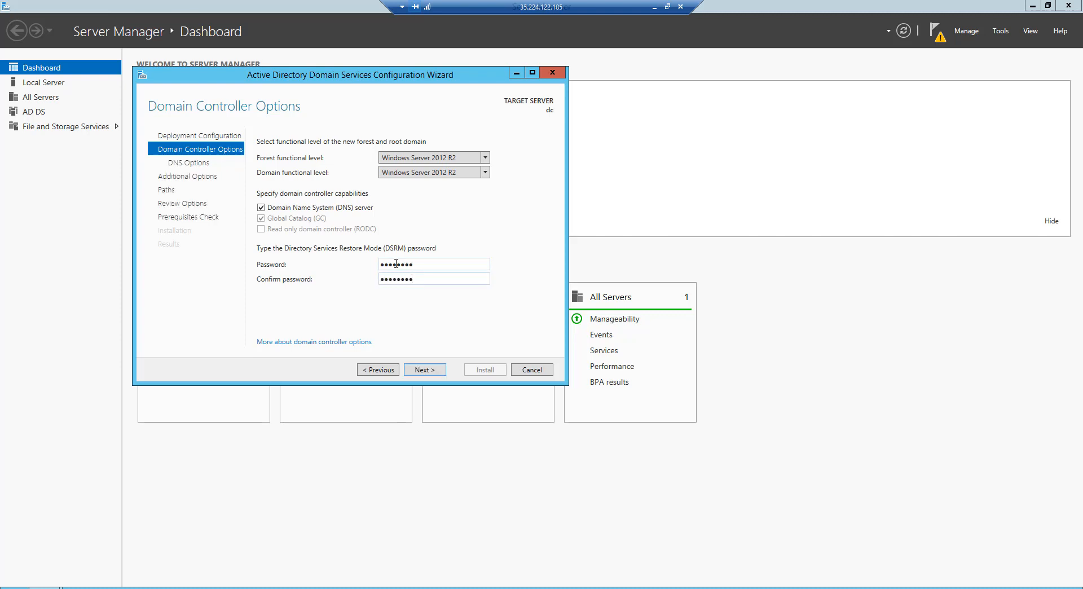
left_click(438, 372)
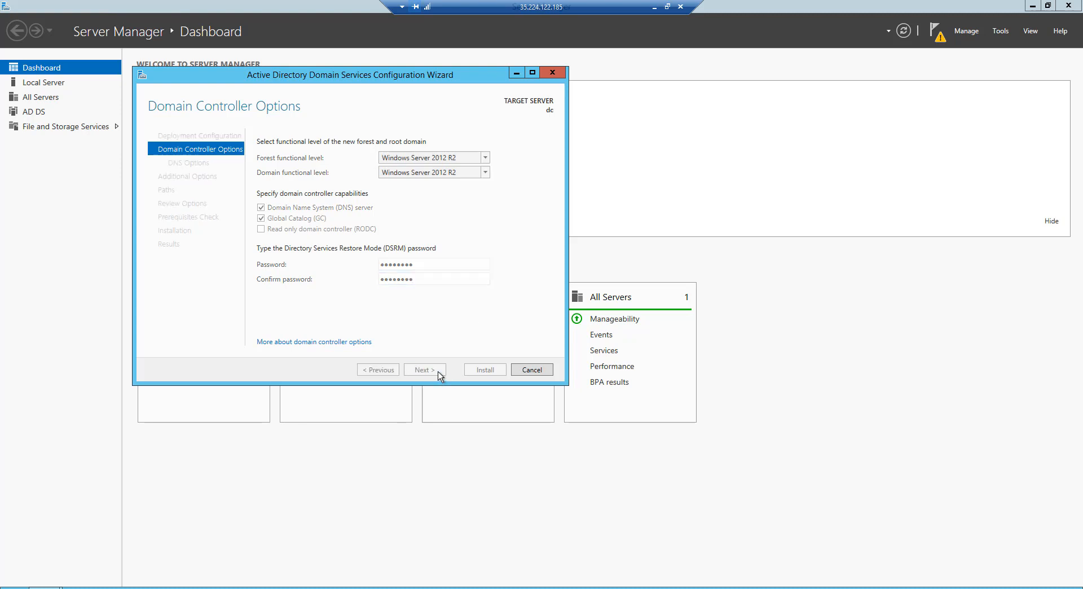
Accept the default DNS options, NetBIOS name, folder paths and reviewed options, and read through the prerequisites check results.
left_click(440, 373)
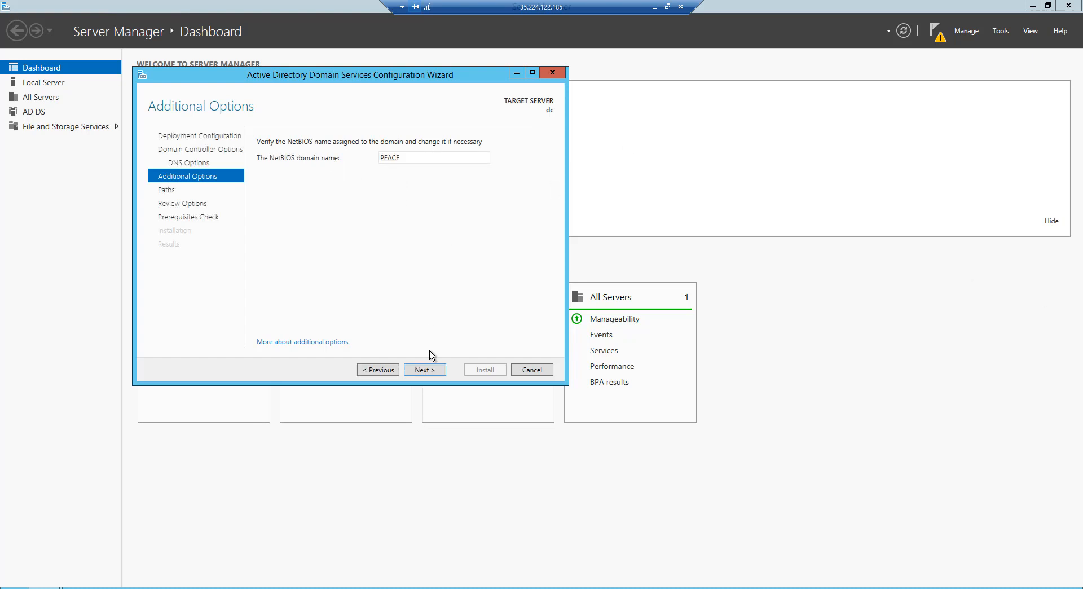
left_click(429, 373)
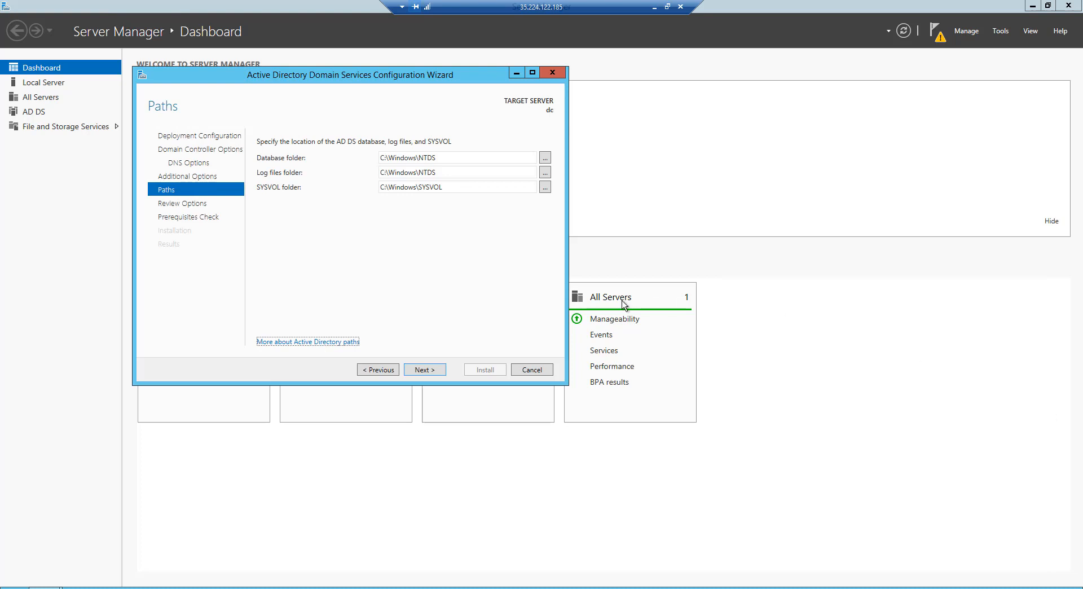
left_click(439, 374)
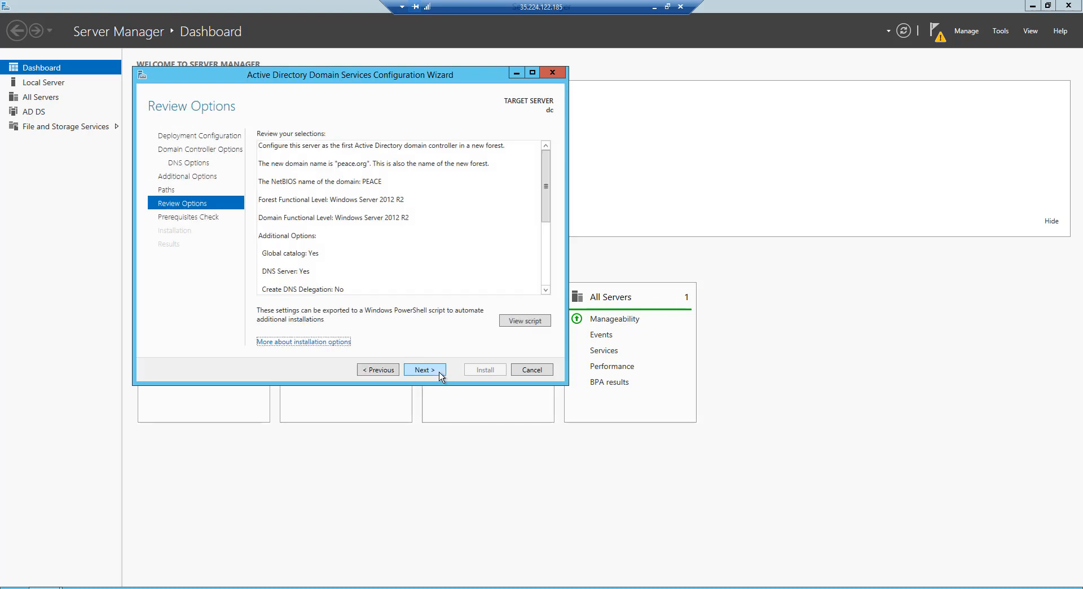
left_click(439, 375)
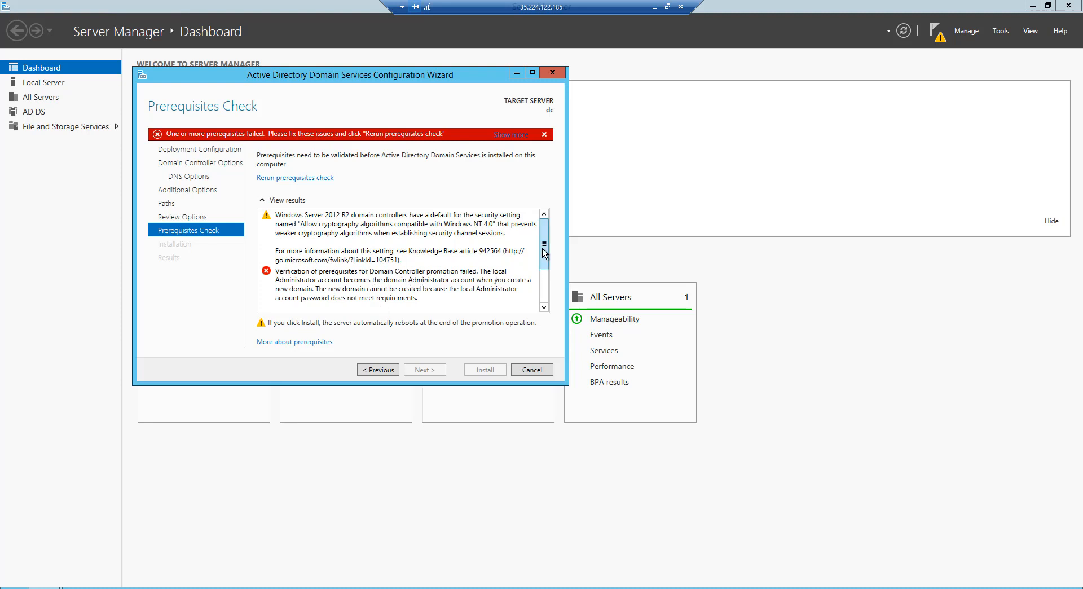
mouse_move(543, 249)
left_mouse_down()
mouse_move(544, 266)
mouse_move(545, 253)
left_mouse_up()
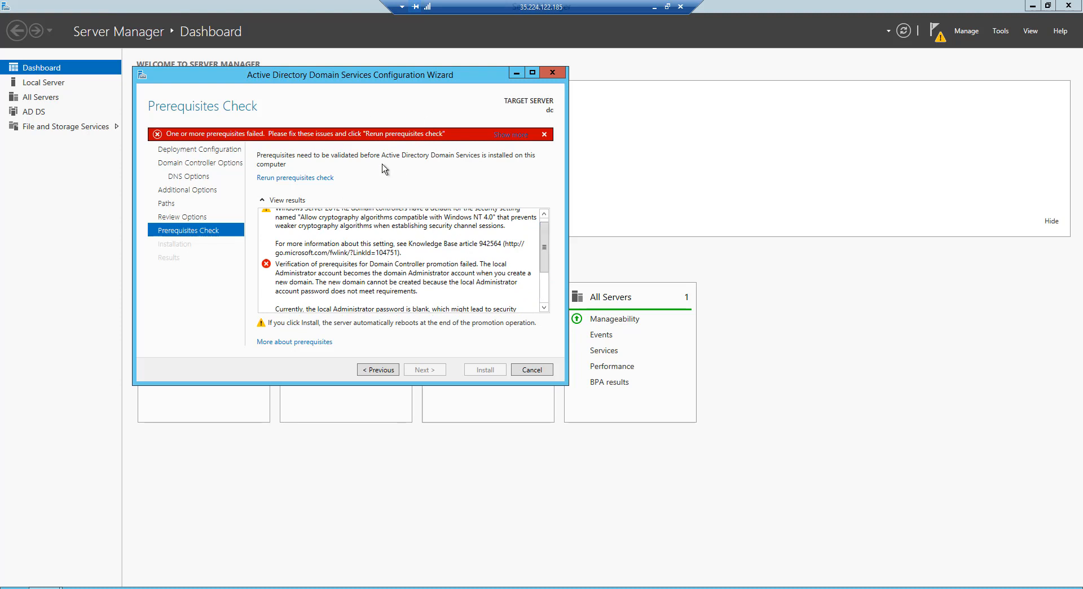
left_click_drag(544, 248, 545, 275)
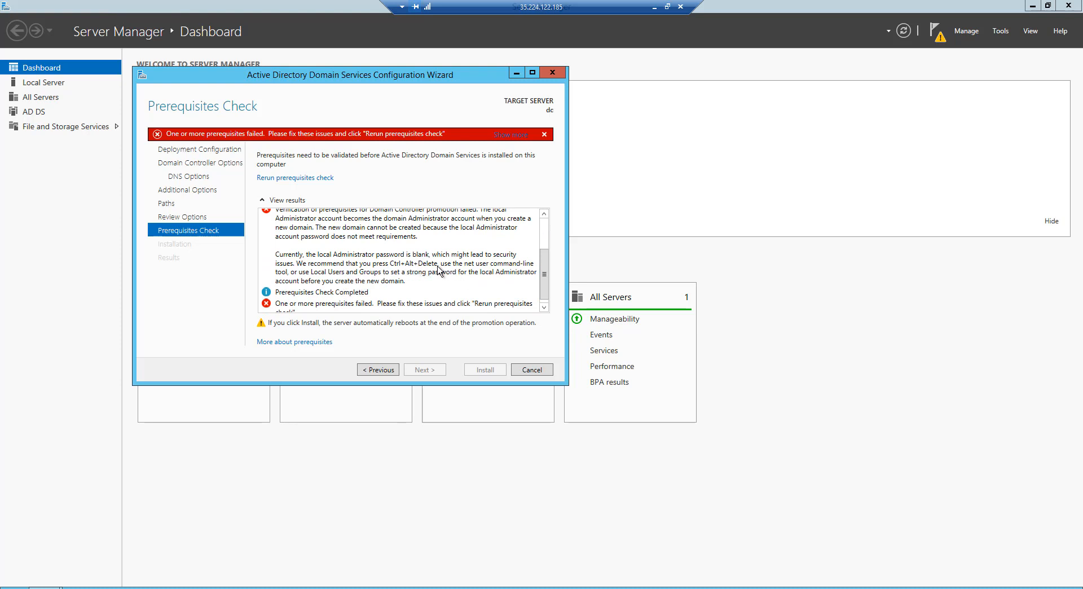
Open Computer Management and select the built-in Administrator account among the local users.
left_click(998, 31)
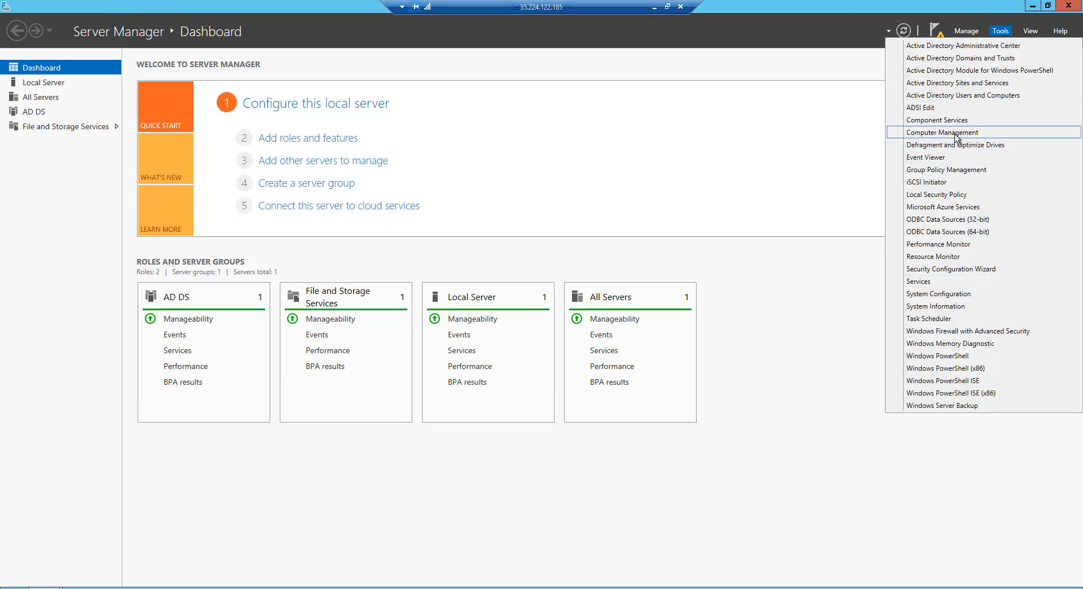
left_click(959, 132)
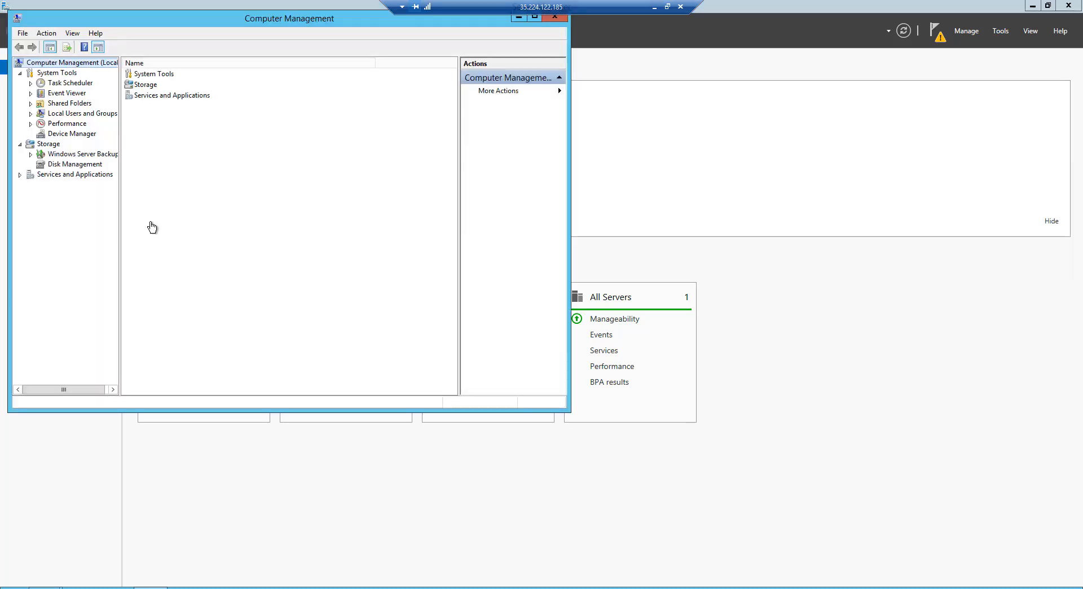
left_click(82, 114)
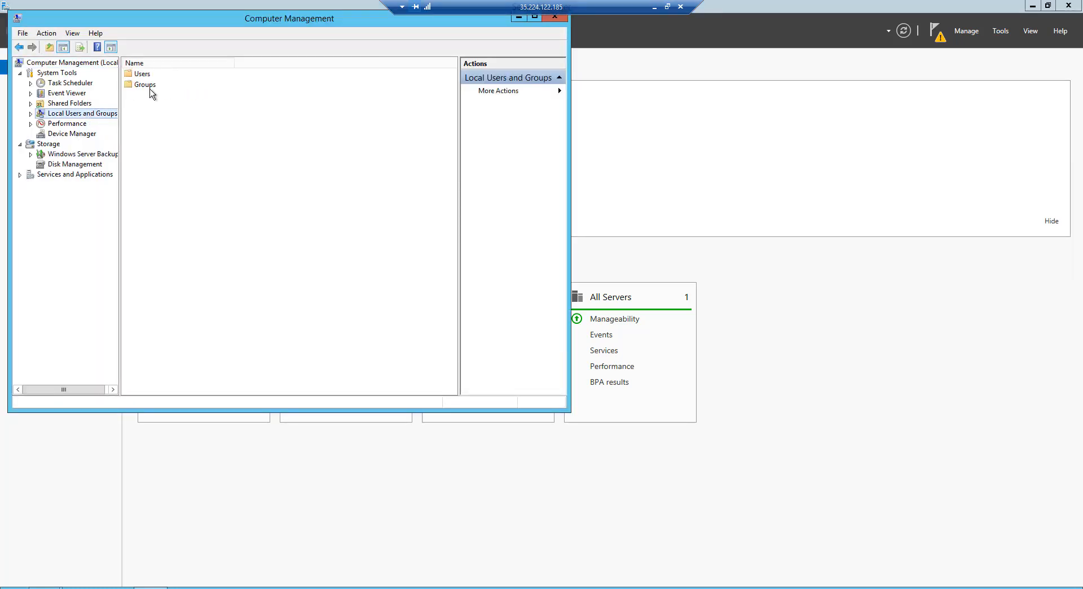
double_click(149, 74)
left_click(156, 75)
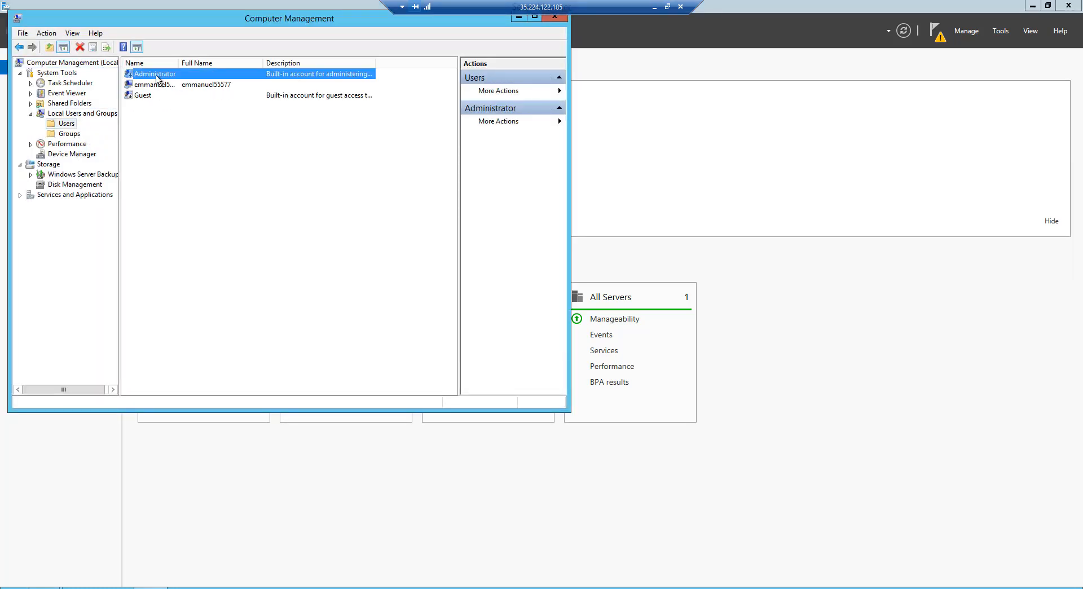
Set and confirm a new password for the local Administrator account.
right_click(156, 77)
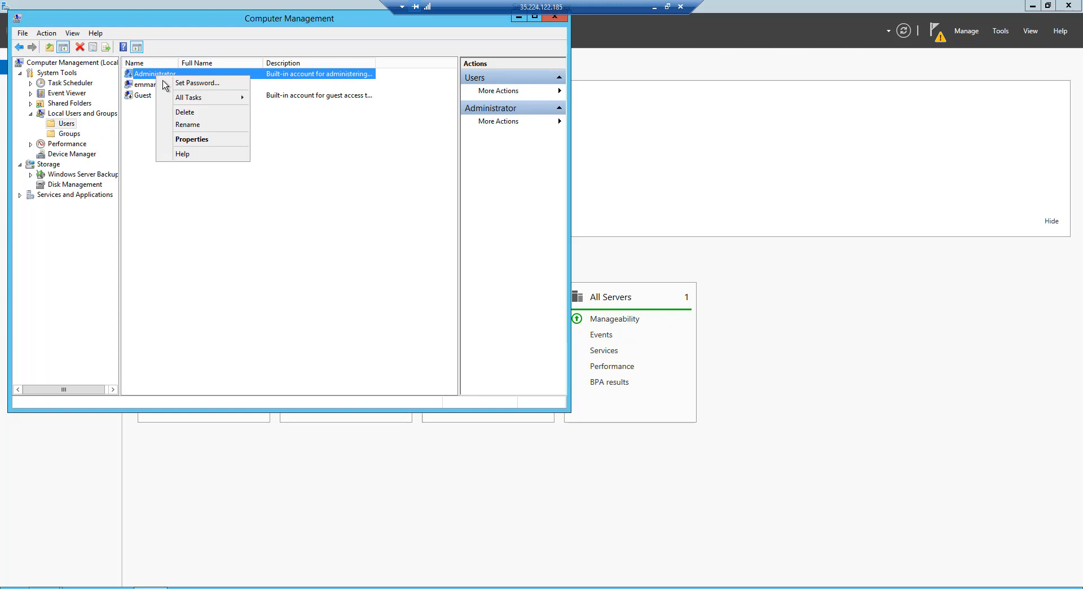
left_click(206, 84)
left_click(255, 271)
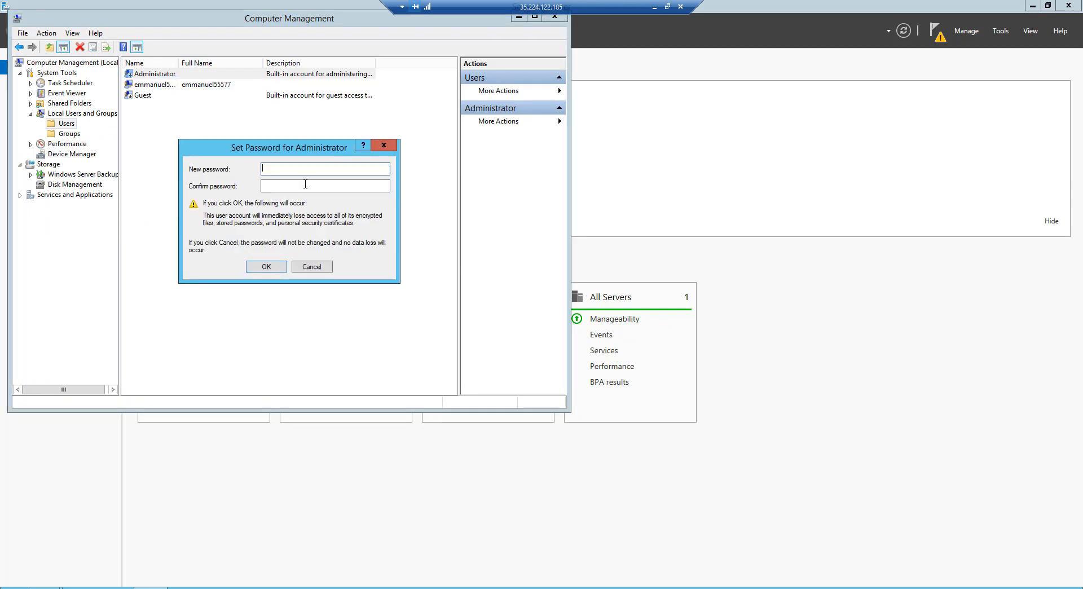
type("••••••••")
key("Tab")
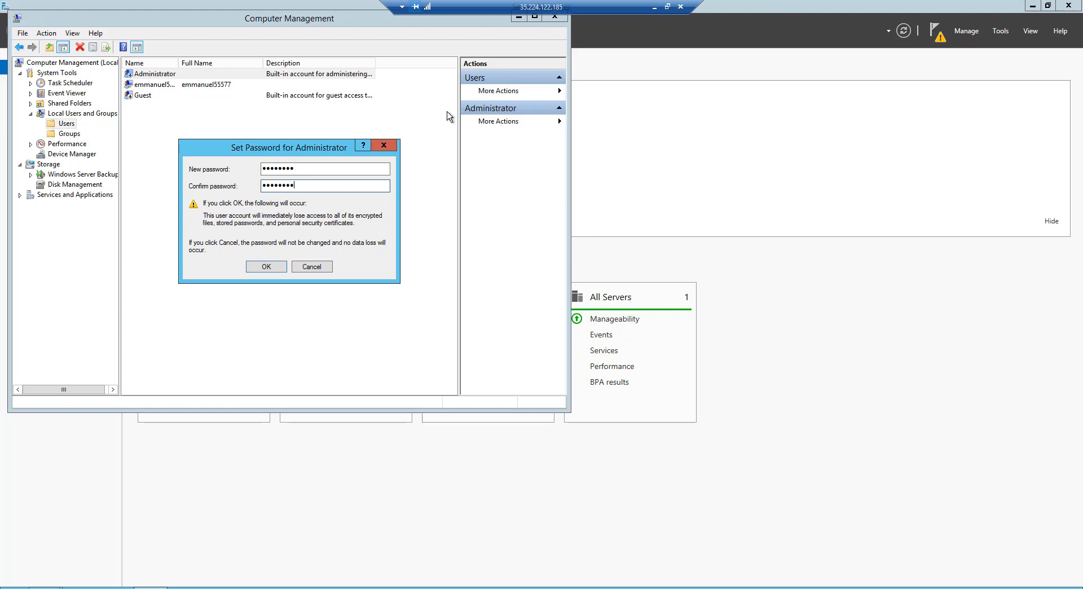
left_click(259, 270)
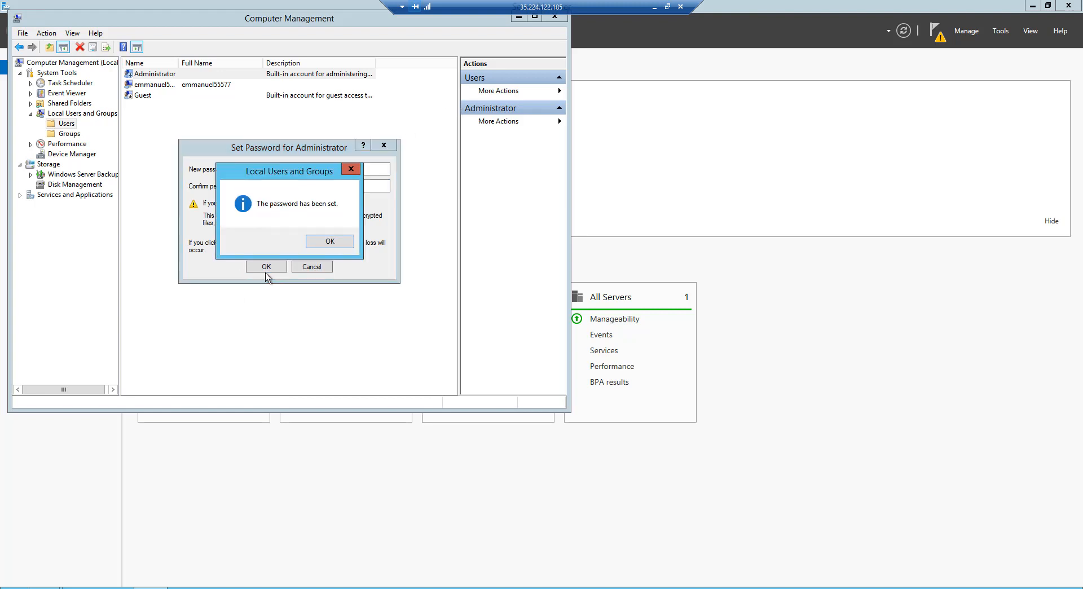
left_click(331, 242)
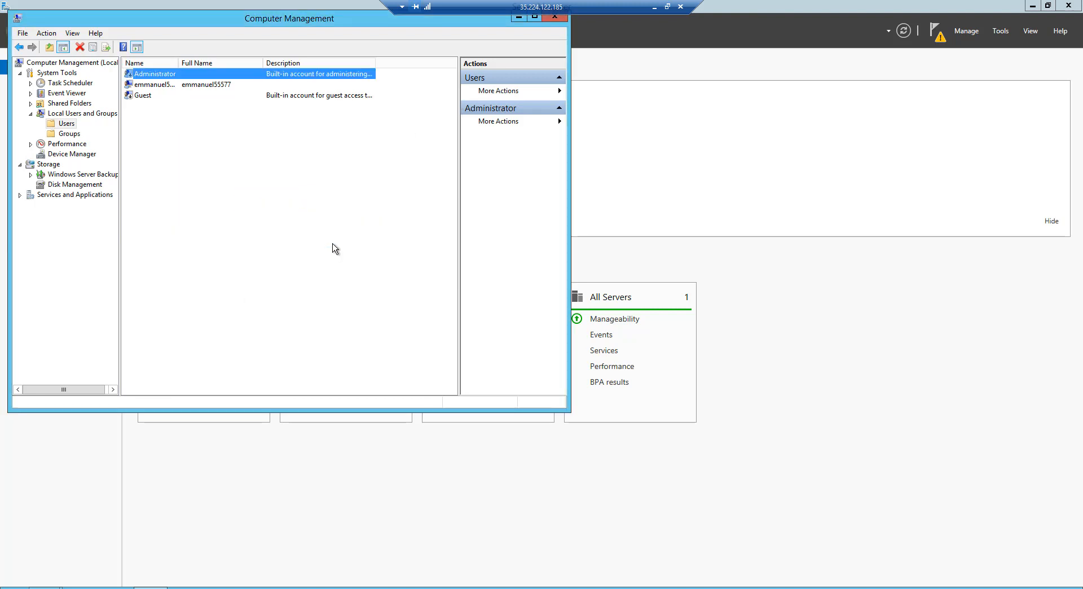
Close Computer Management and bring the Active Directory Domain Services Configuration Wizard back into view.
left_click(555, 18)
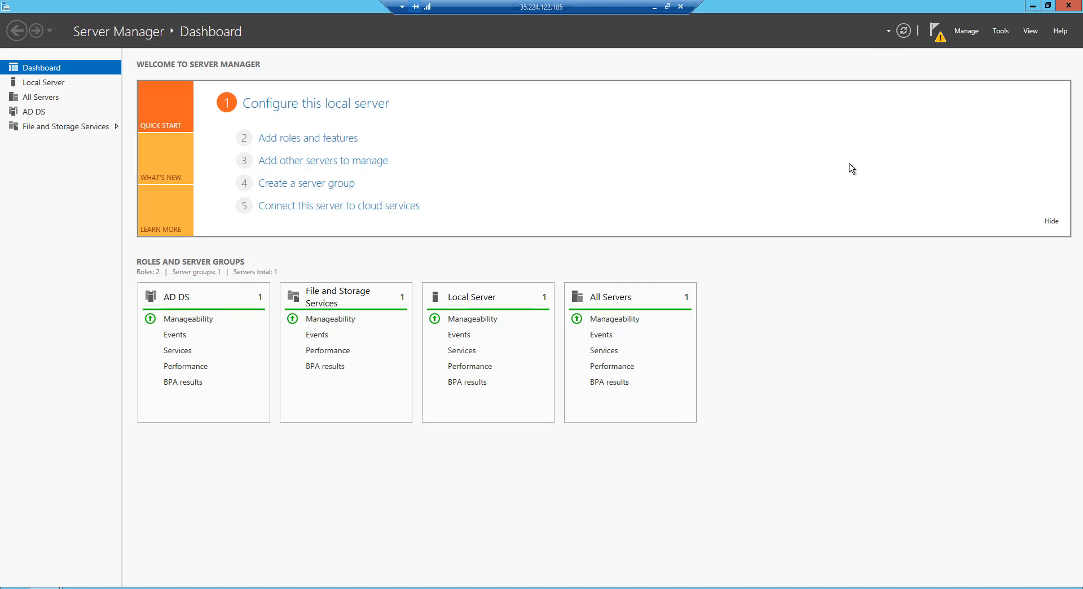
mouse_move(140, 569)
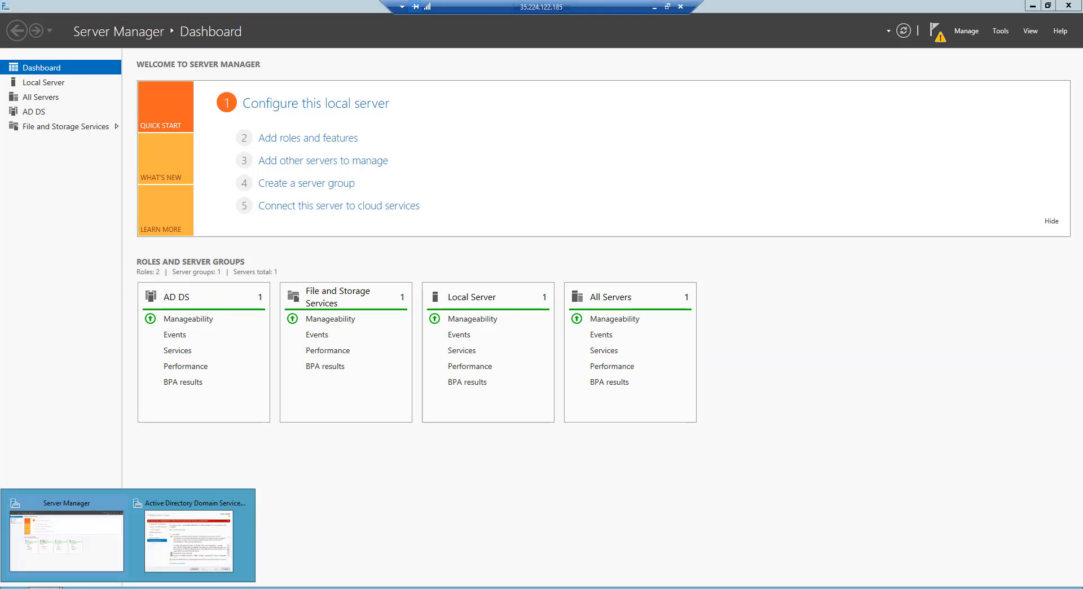
left_click(176, 543)
left_click_drag(371, 79, 531, 79)
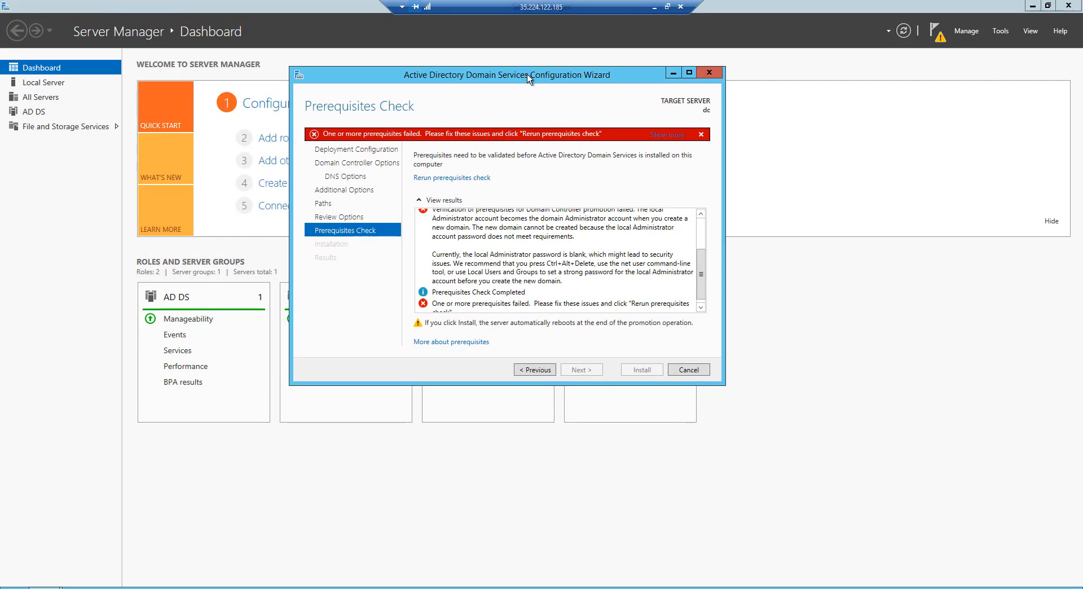
Go back to rerun the prerequisites check, install the domain controller promotion, and dismiss the restart notice and the wizard.
left_click(545, 372)
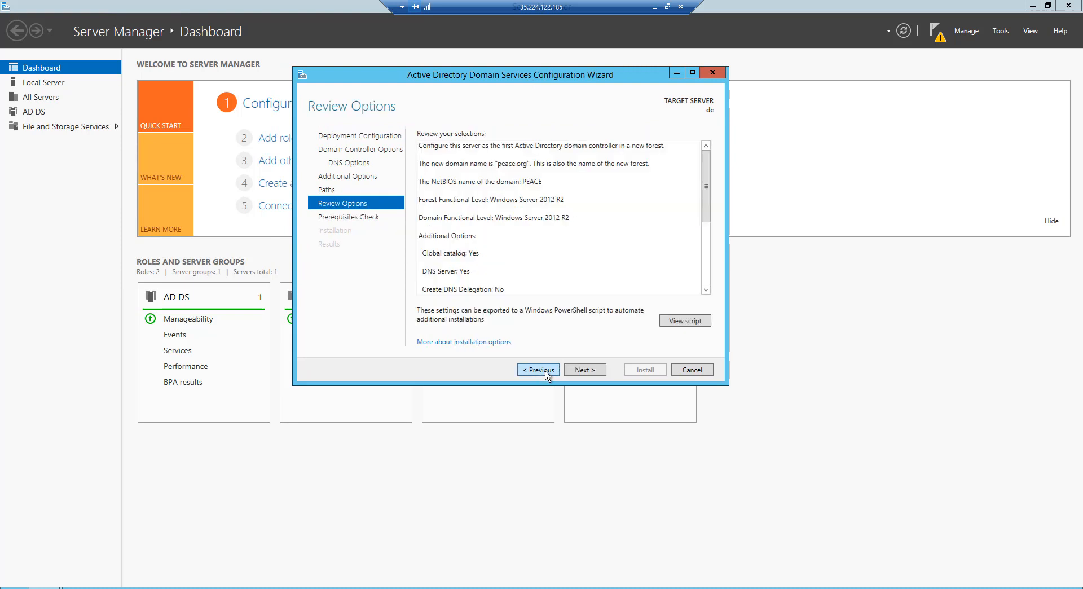
left_click(580, 371)
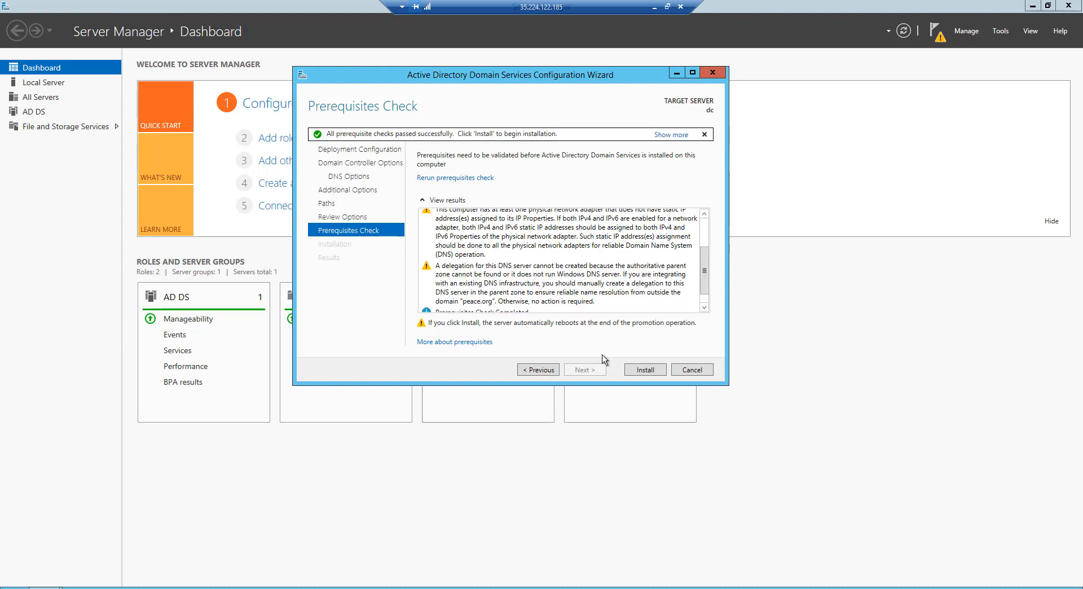
left_click(644, 370)
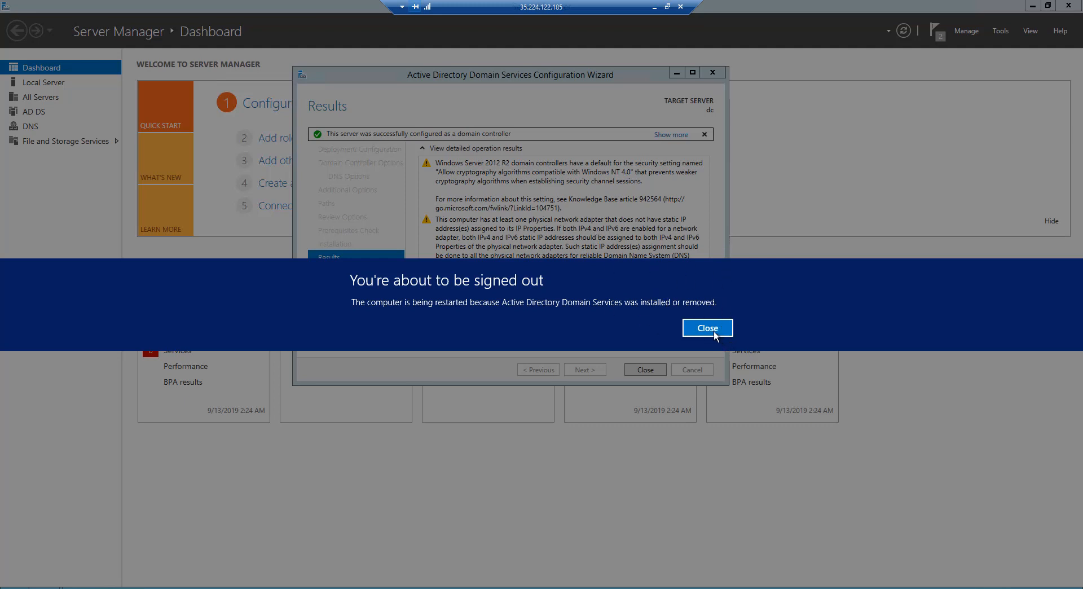
left_click(707, 328)
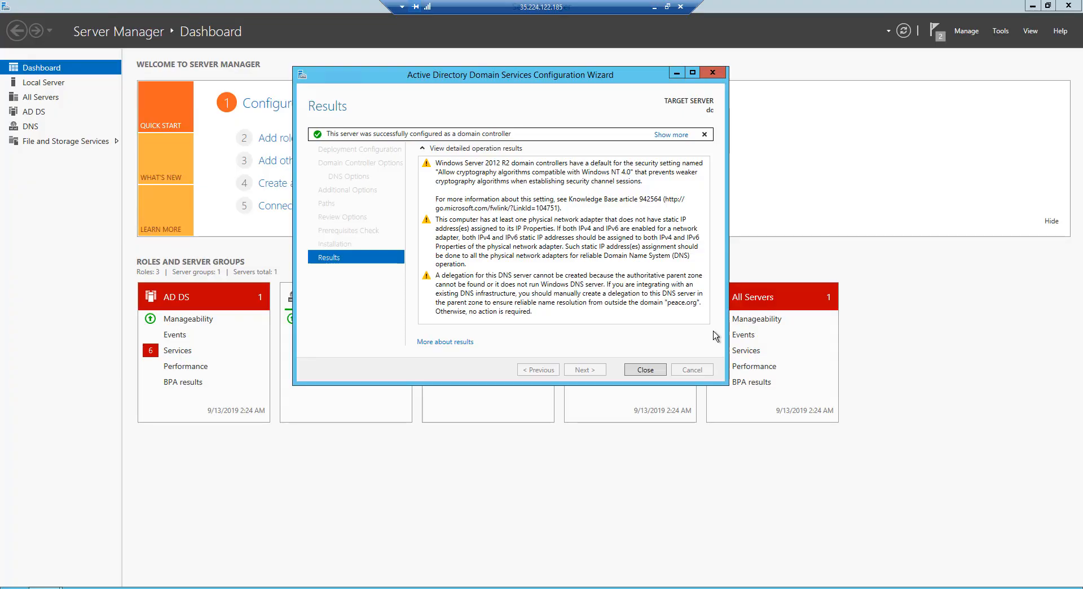
left_click(645, 371)
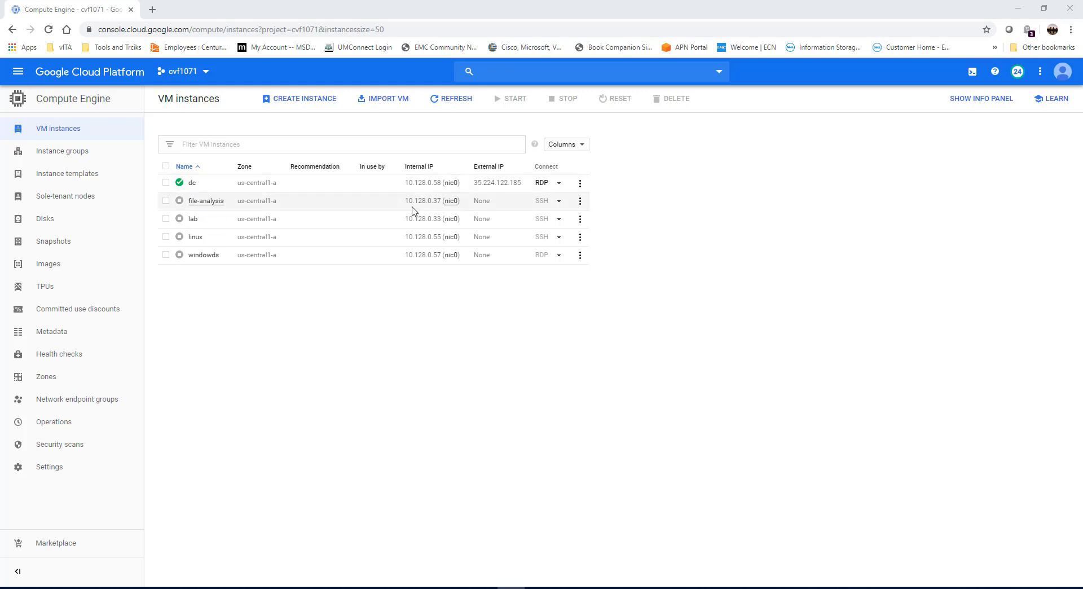
In the Google Cloud console, download the RDP file for the dc instance to the Desktop, replacing the existing dc.rdp.
left_click(543, 187)
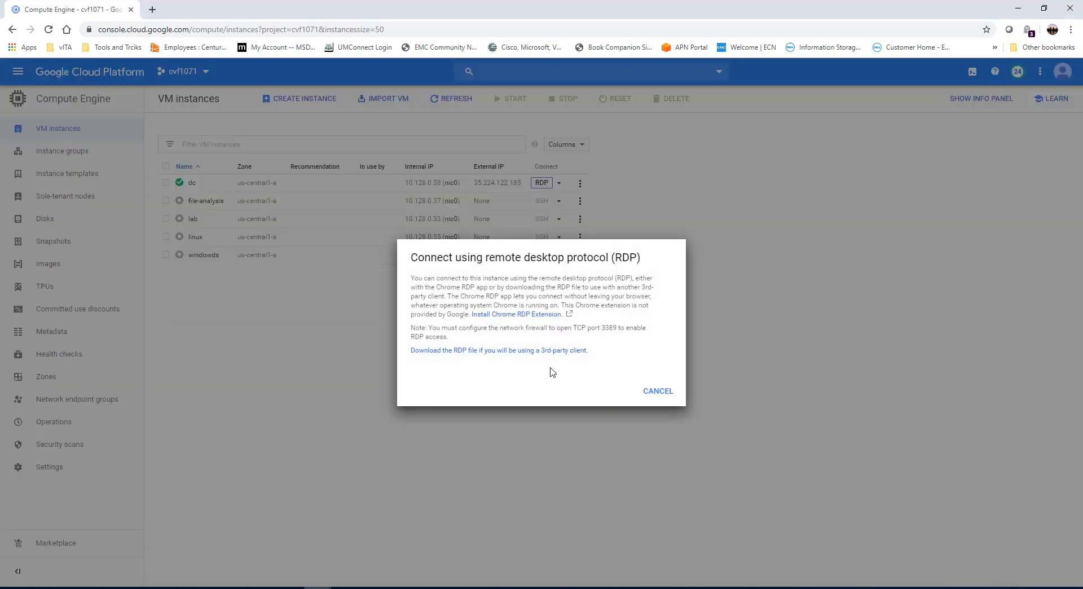
left_click(554, 350)
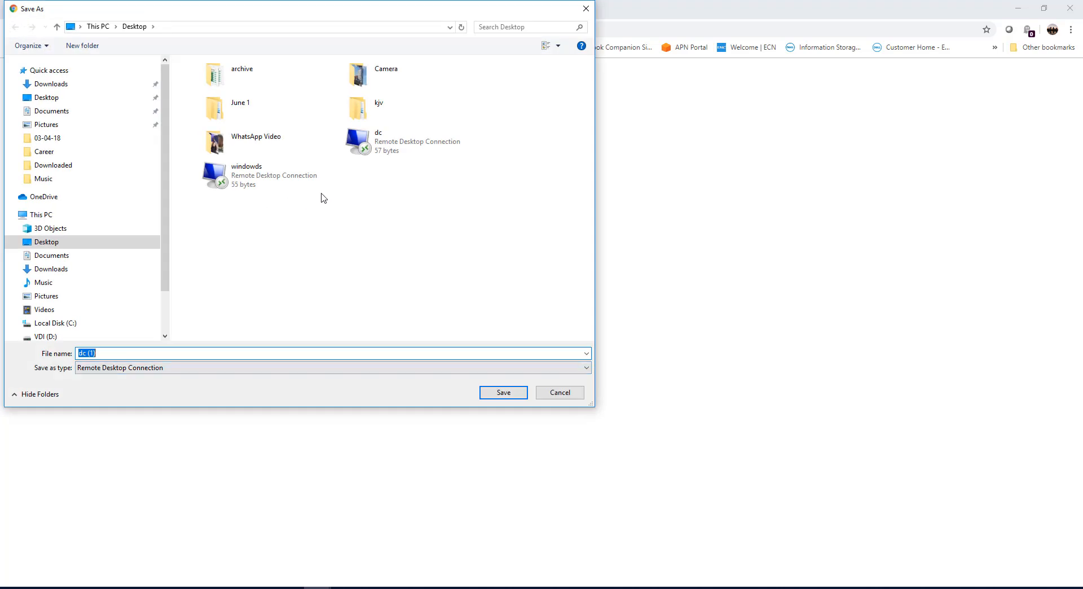
left_click(387, 150)
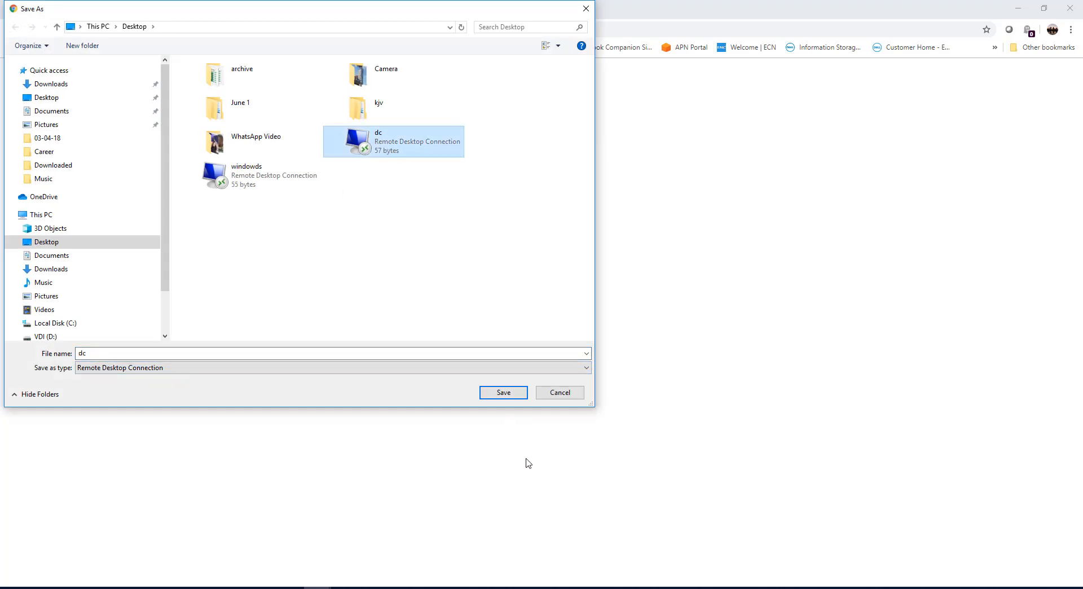
left_click(504, 393)
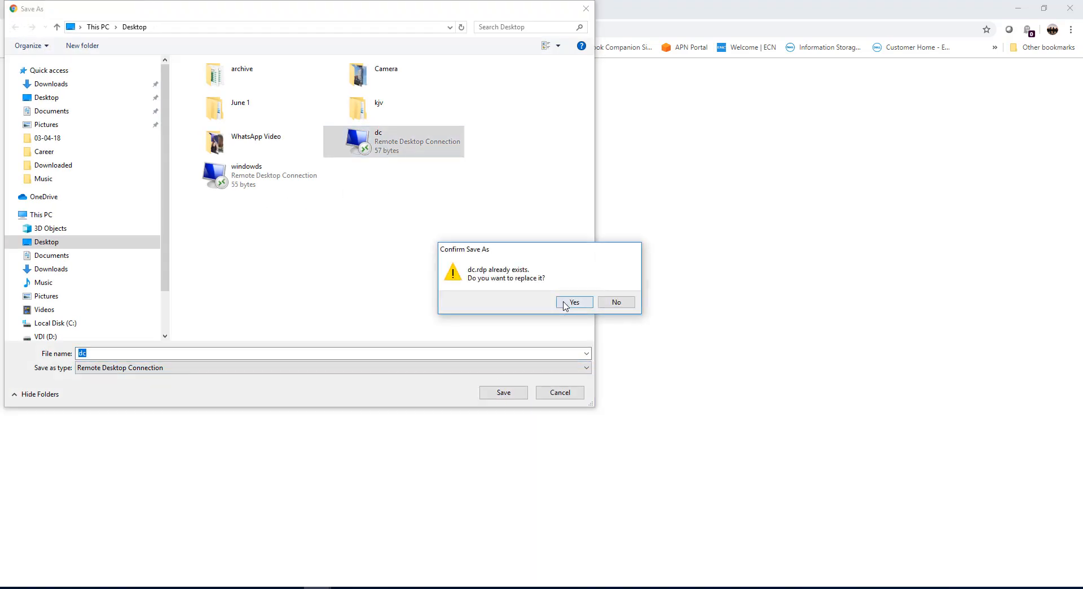
left_click(564, 303)
Open the downloaded dc.rdp file, dismiss the console's RDP dialog, and connect despite the unknown publisher.
left_click(47, 572)
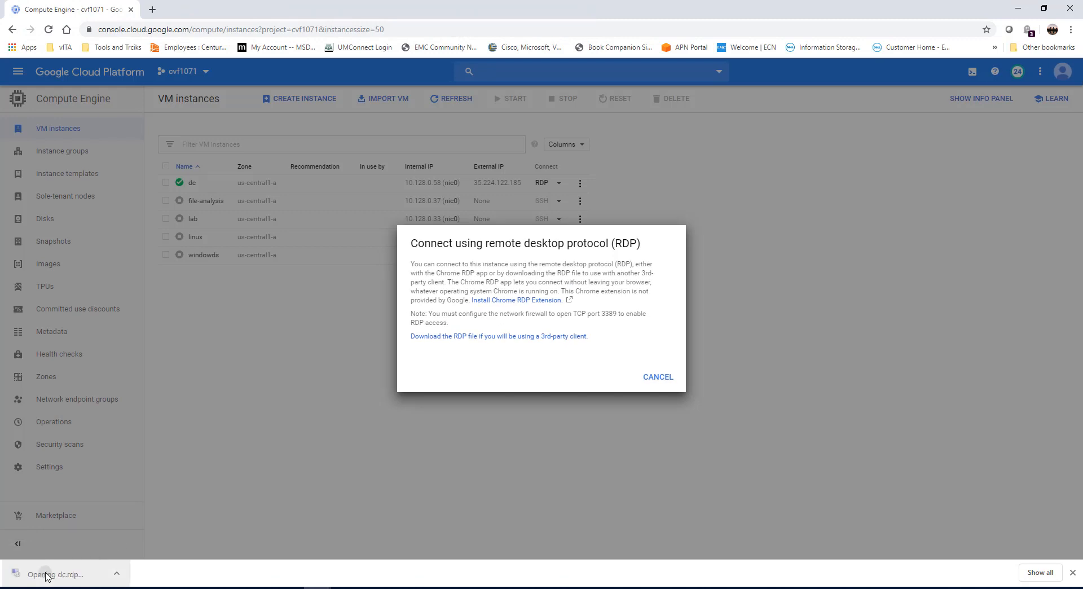
left_click(657, 376)
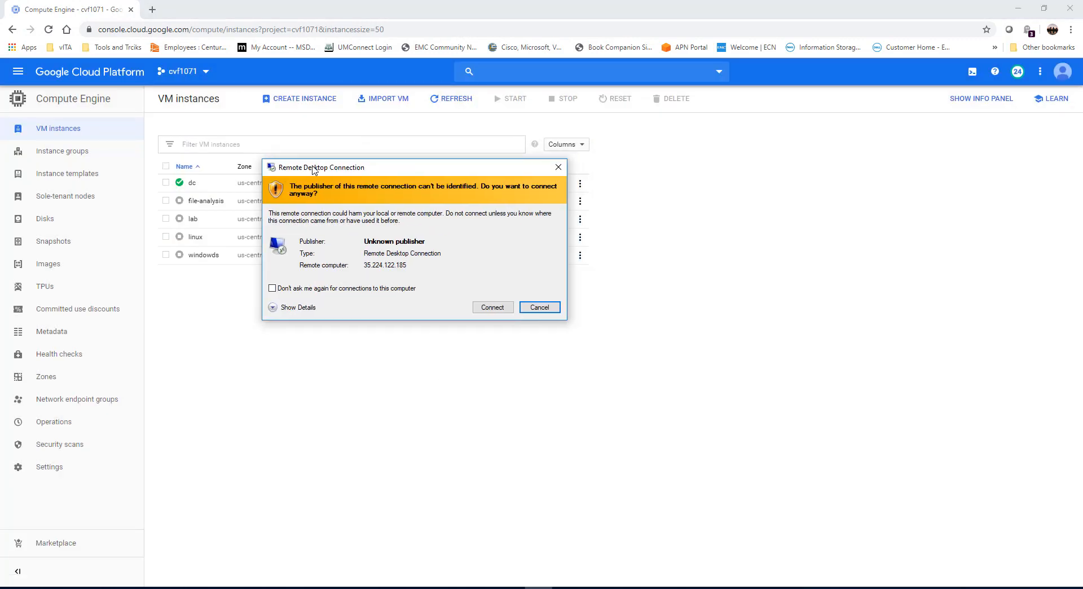
left_click(491, 303)
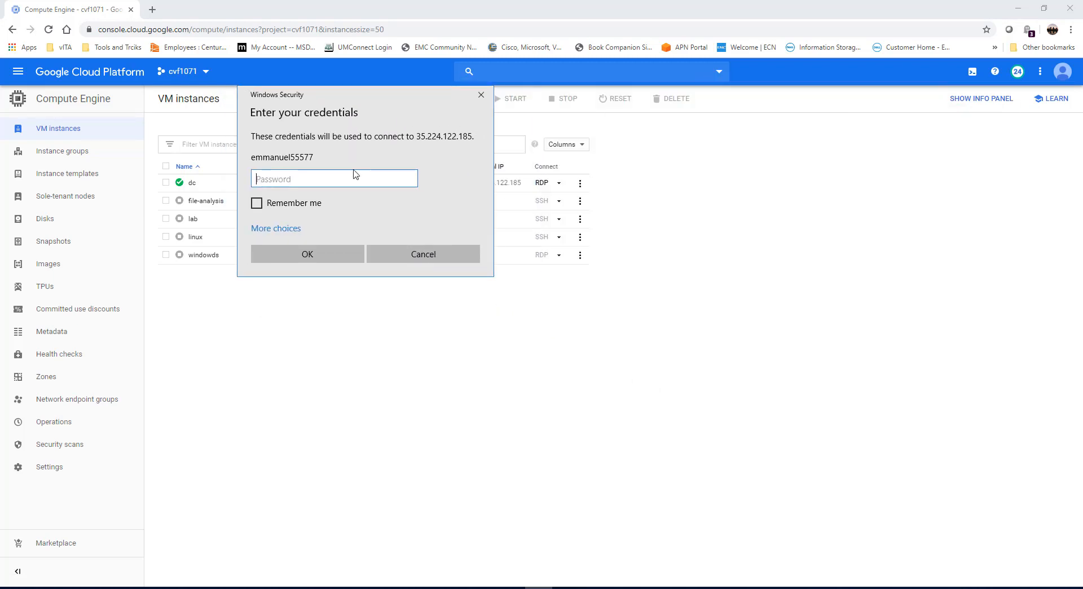
Choose a different account for the remote connection and submit the user name peace\administrator with the account password.
left_click(282, 229)
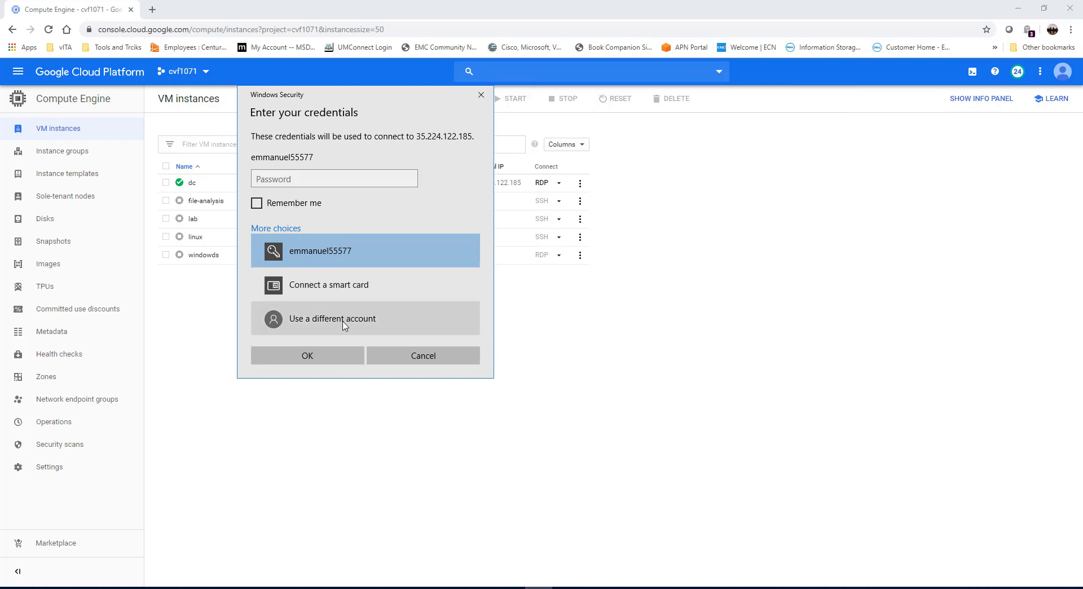
left_click(343, 324)
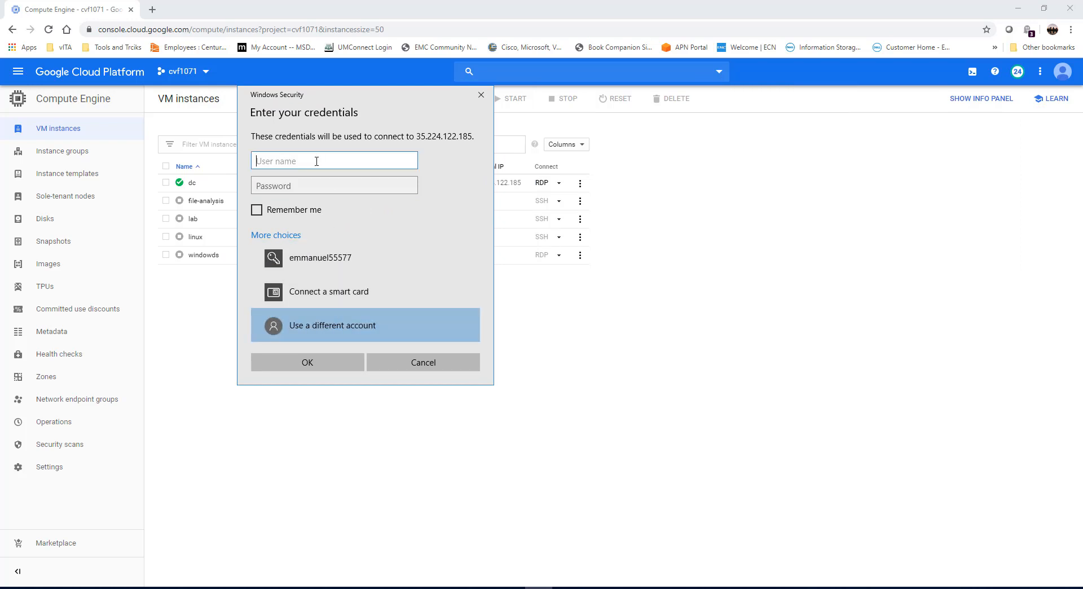
type("p")
type("eace\\administrator")
key("Tab")
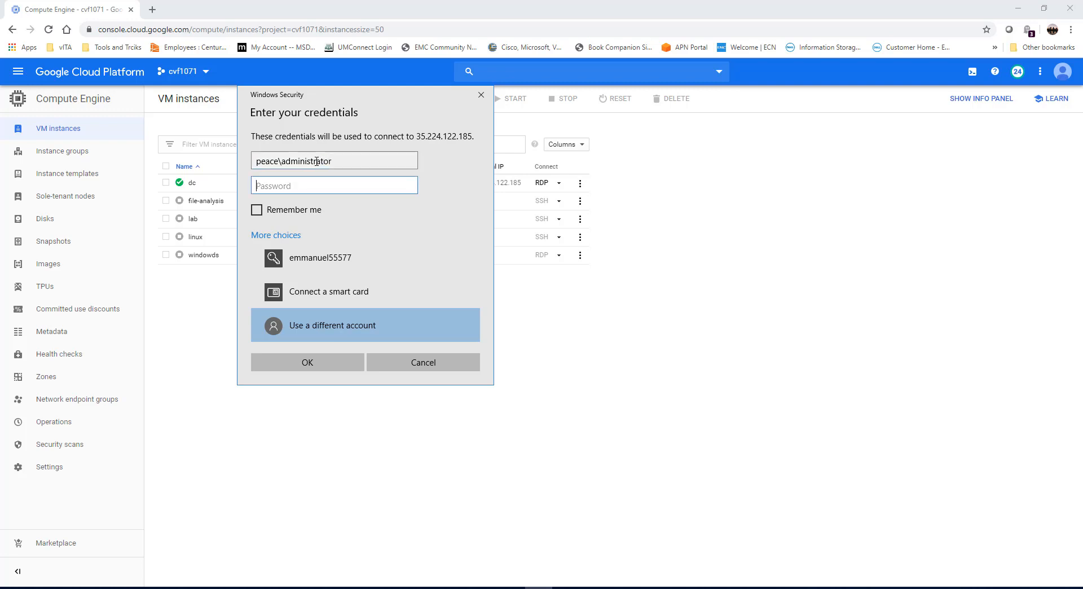
type("•")
left_click(308, 362)
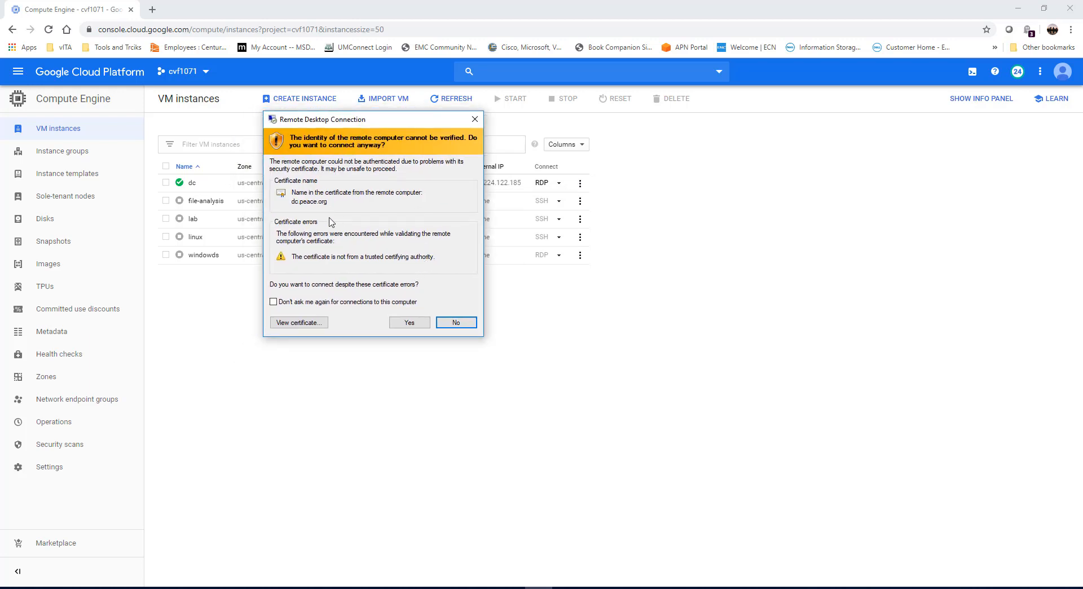
Accept the untrusted certificate of dc.peace.org and maximize the remote desktop window.
left_click(403, 323)
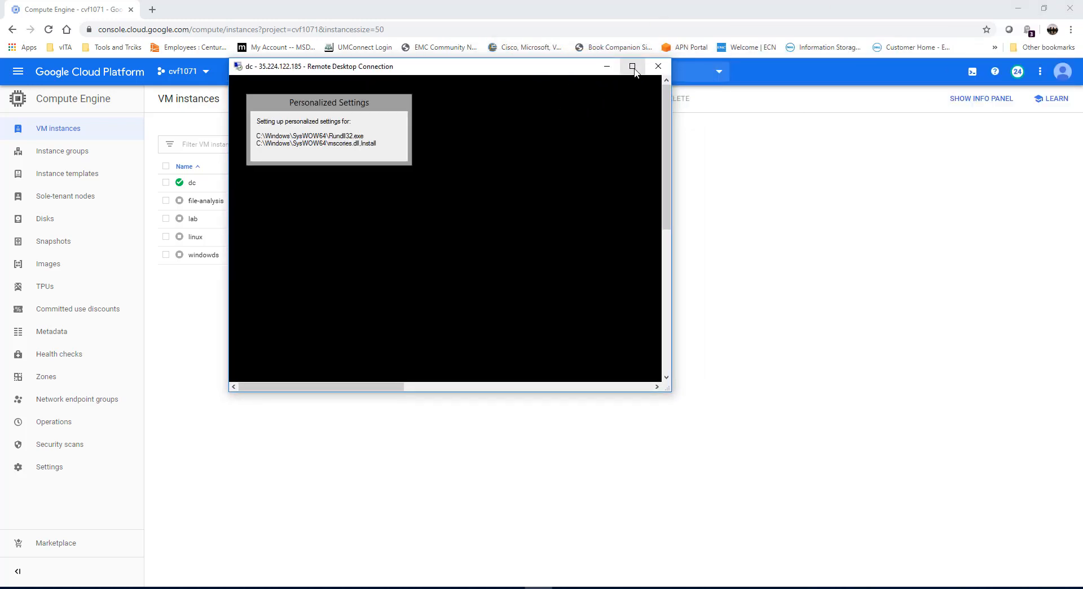
left_click(632, 67)
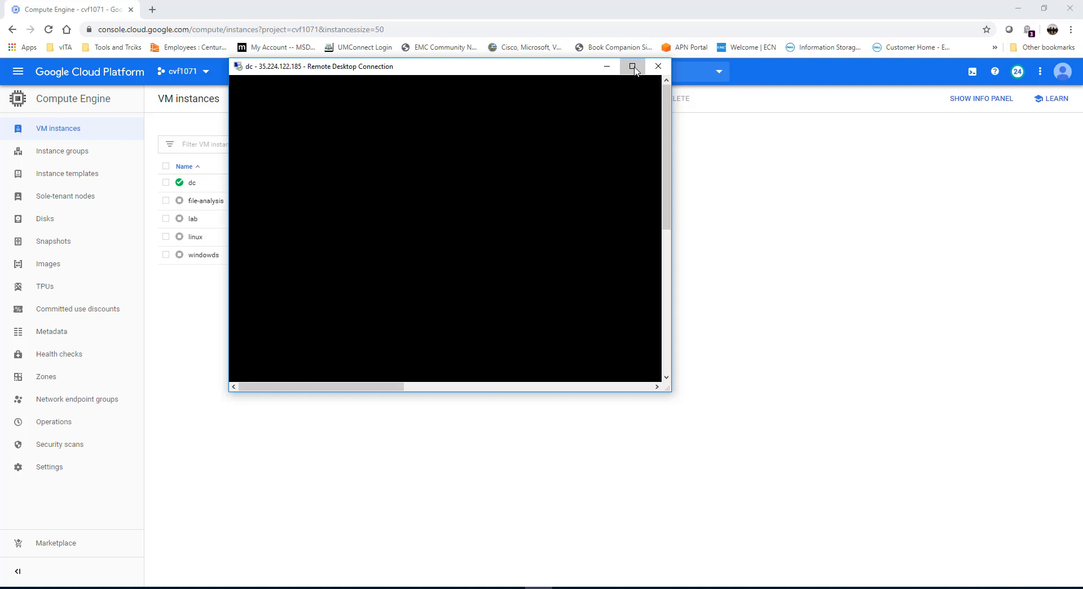